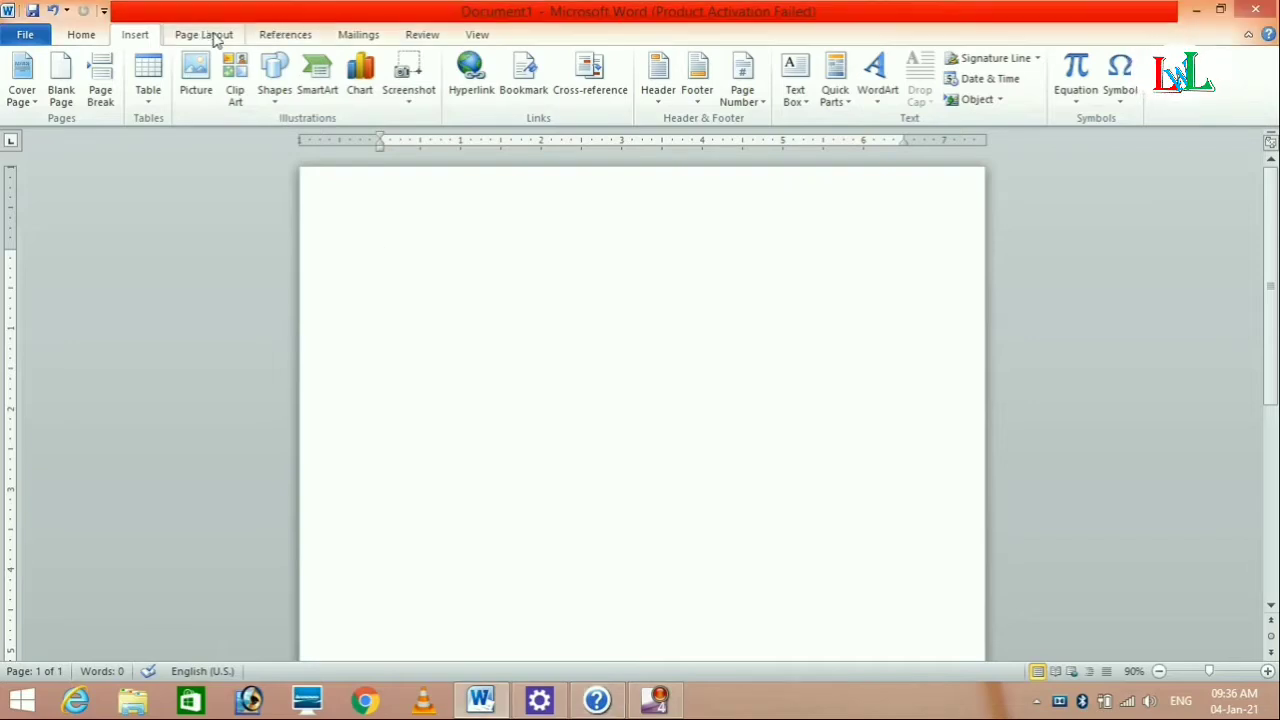
Enter the text "Happy new year 2021" on the first line of the blank document.
left_click(205, 35)
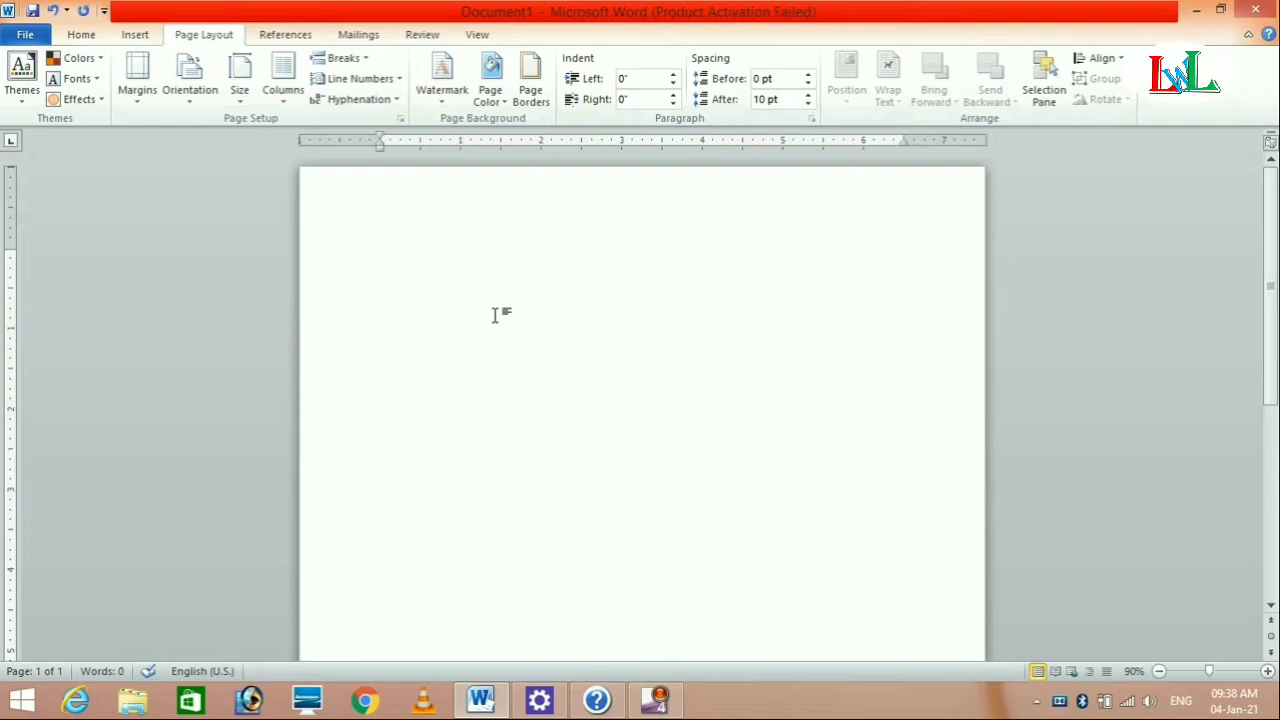
type("hap")
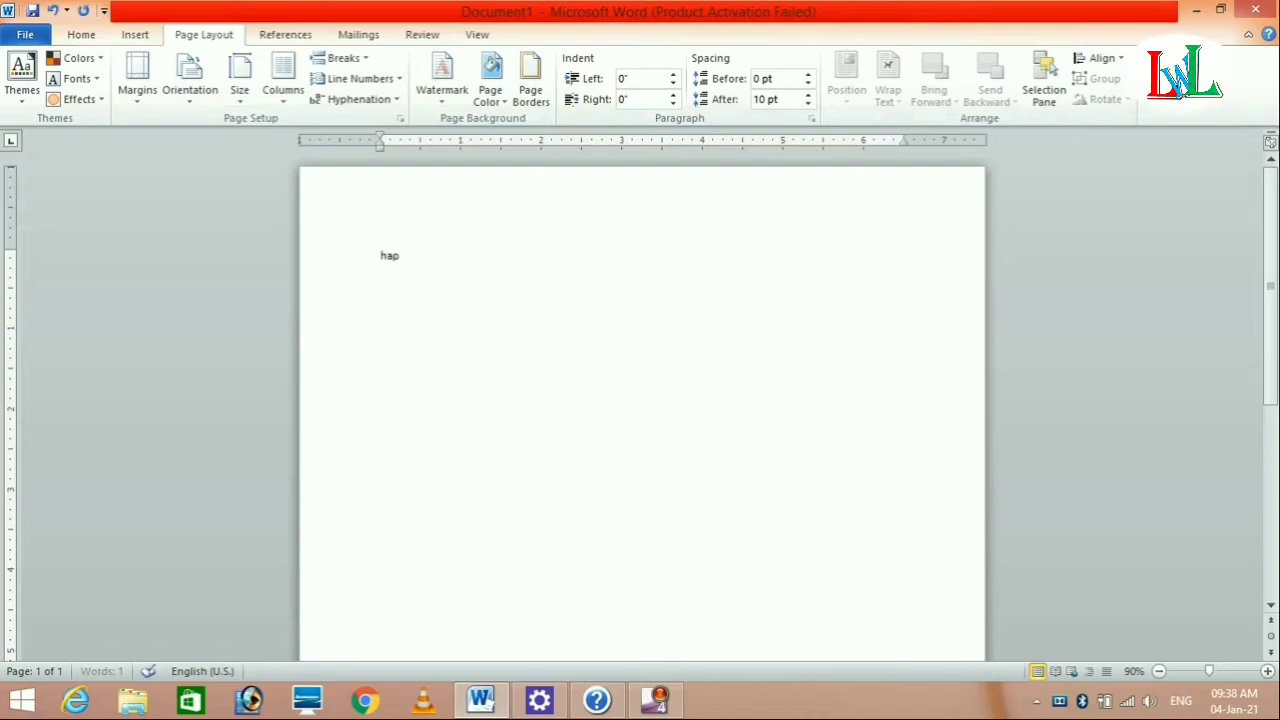
type("py new year")
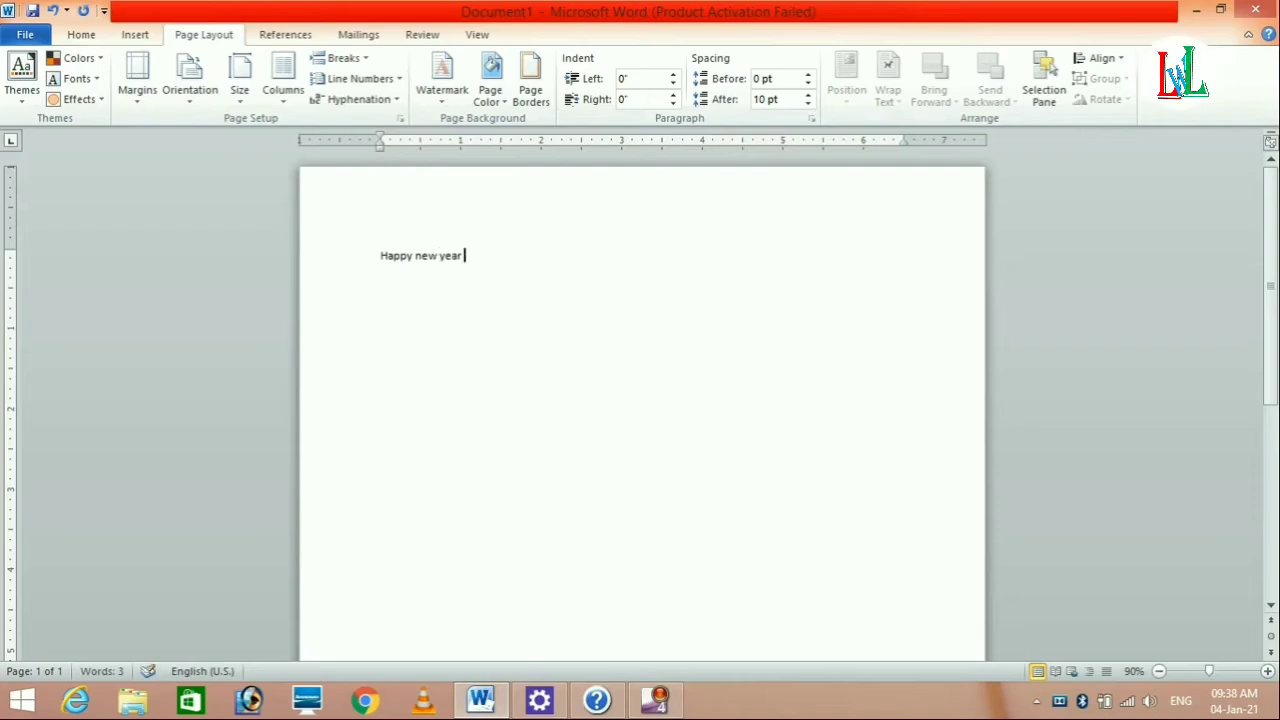
type(" 2021")
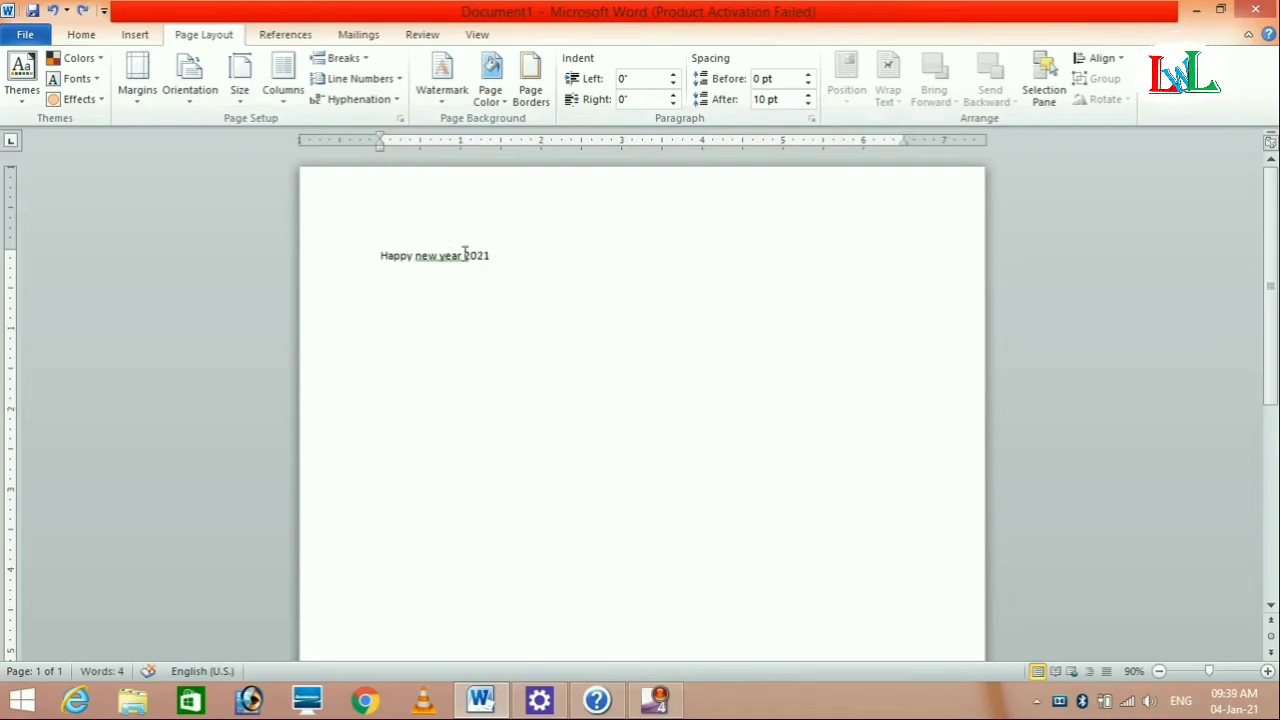
Apply the Title style to the "Happy new year 2021" line.
left_click_drag(505, 255, 393, 254)
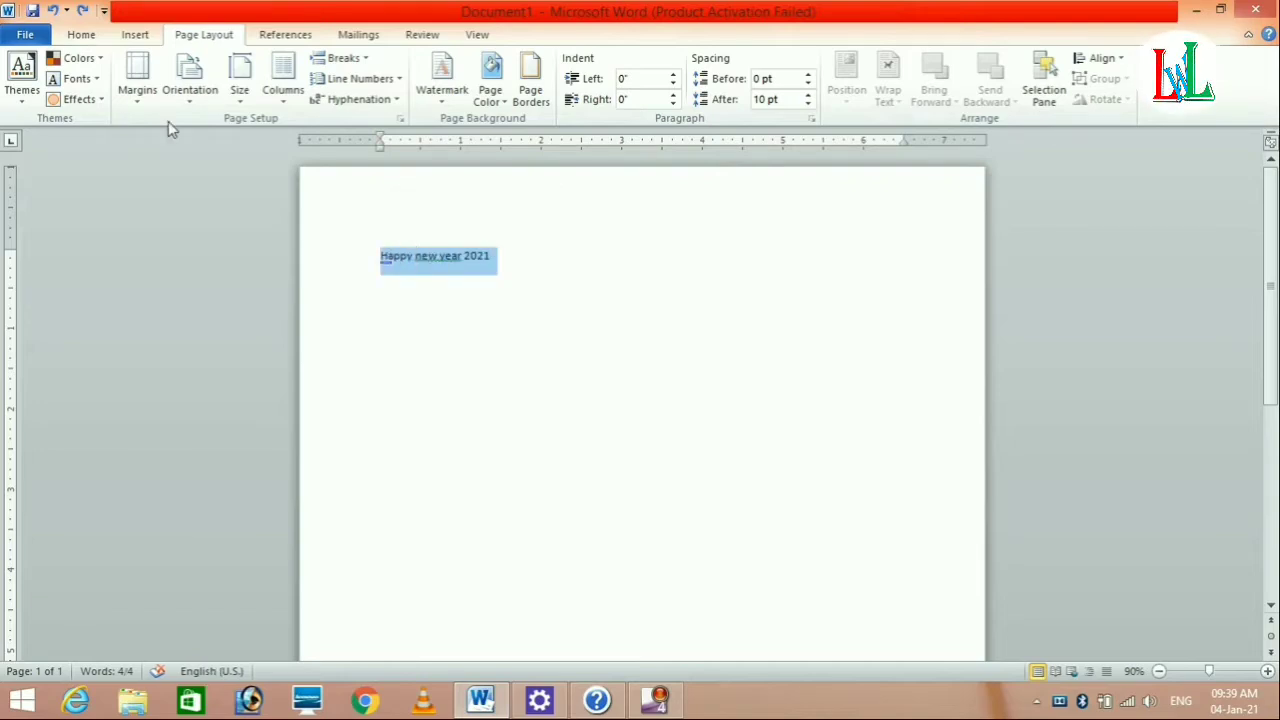
left_click(84, 35)
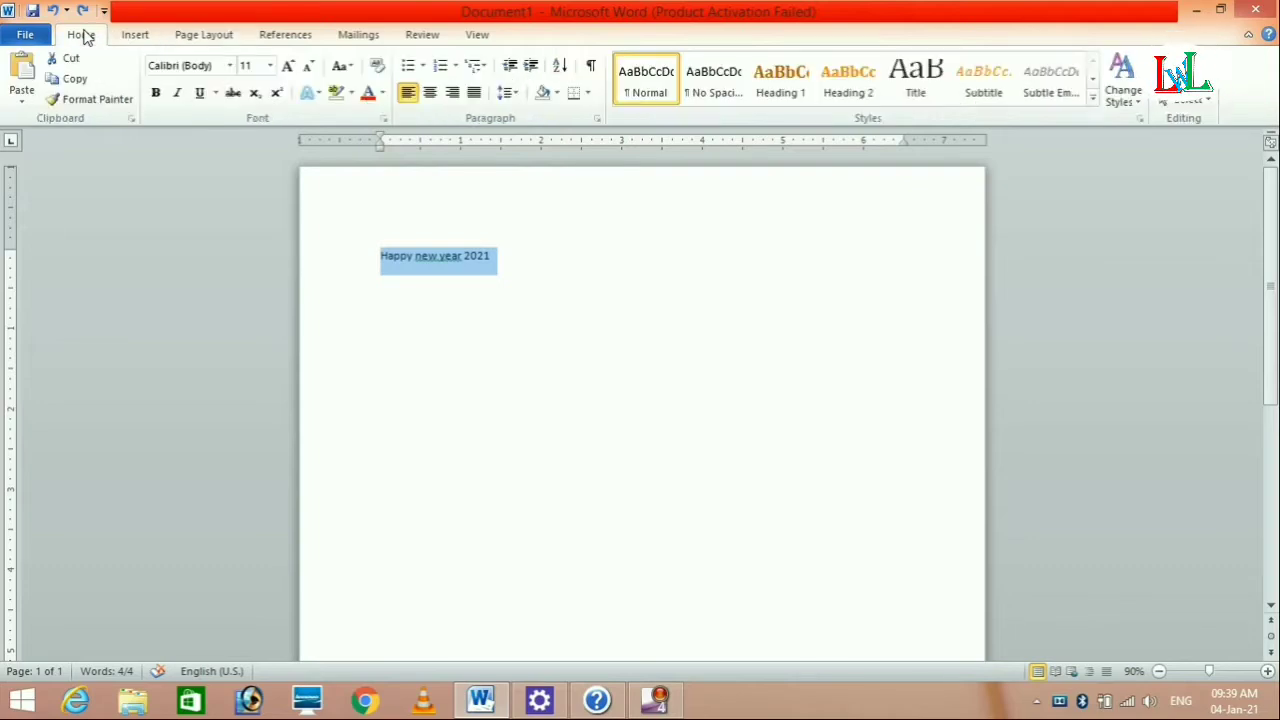
key("ctrl+a")
left_click(916, 84)
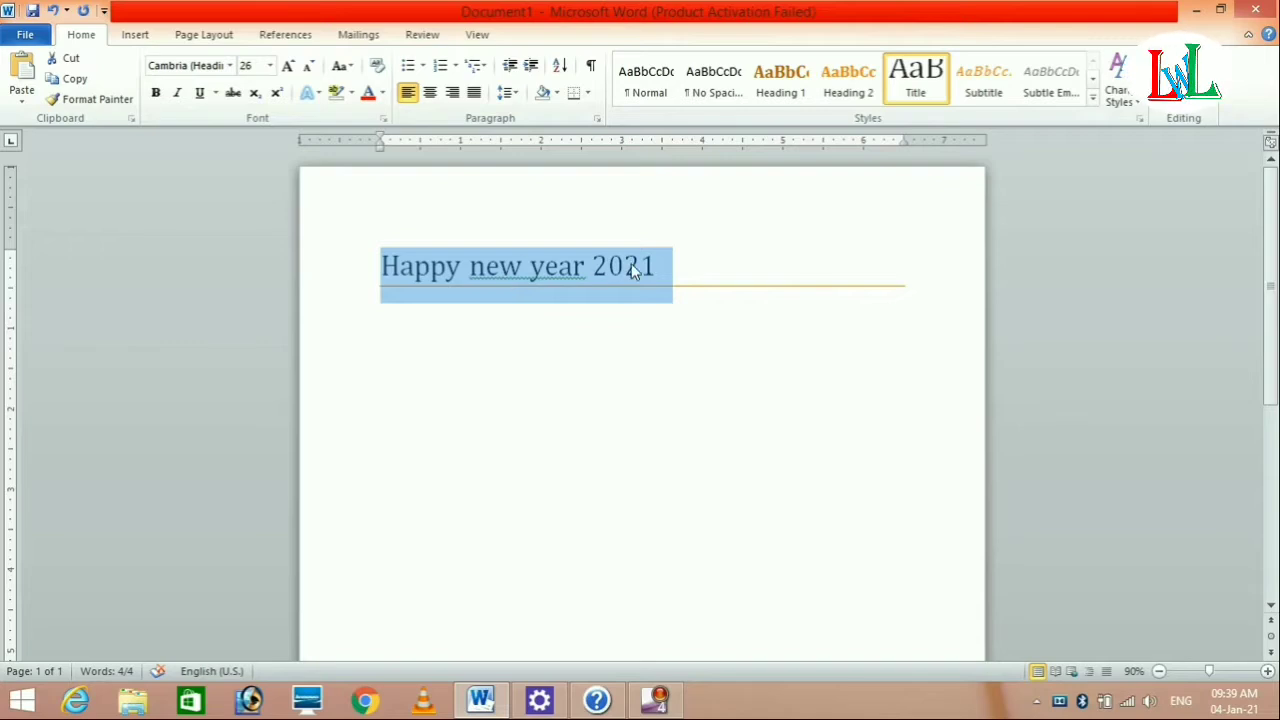
left_click(682, 263)
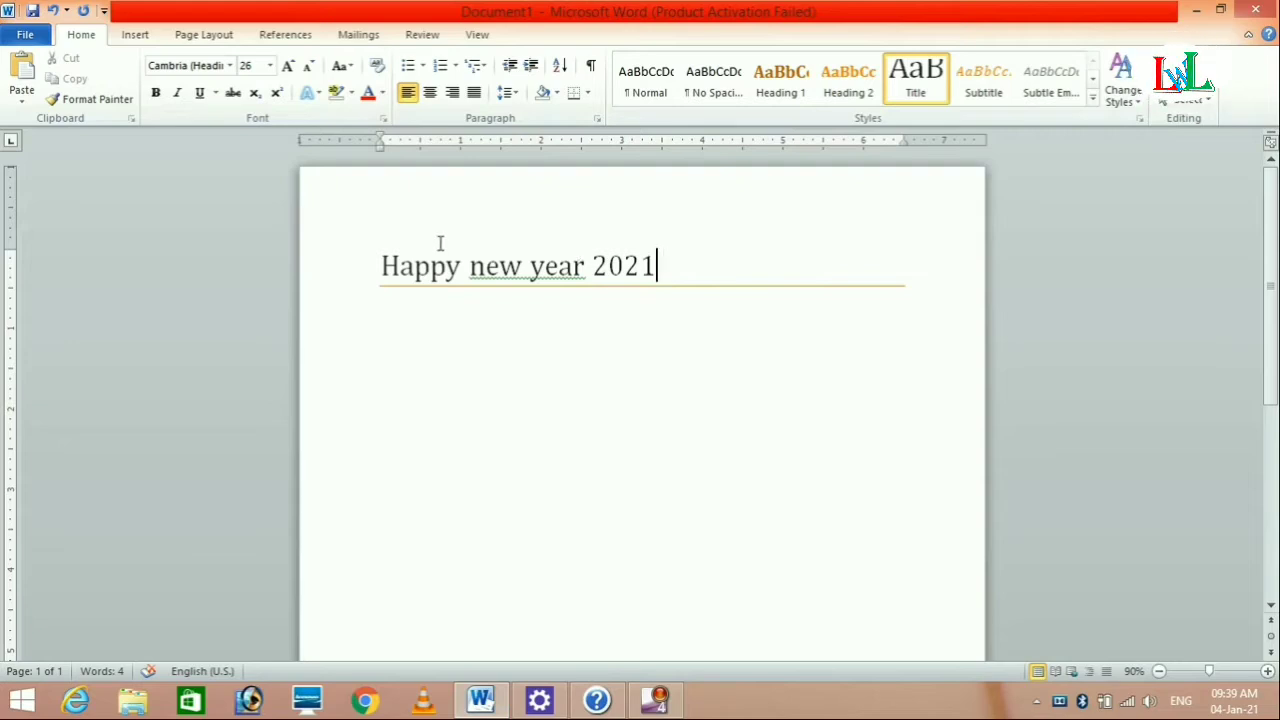
Center the "Happy new year 2021" title and paste the Office 2010 compatibility-check text below it.
left_click(379, 264)
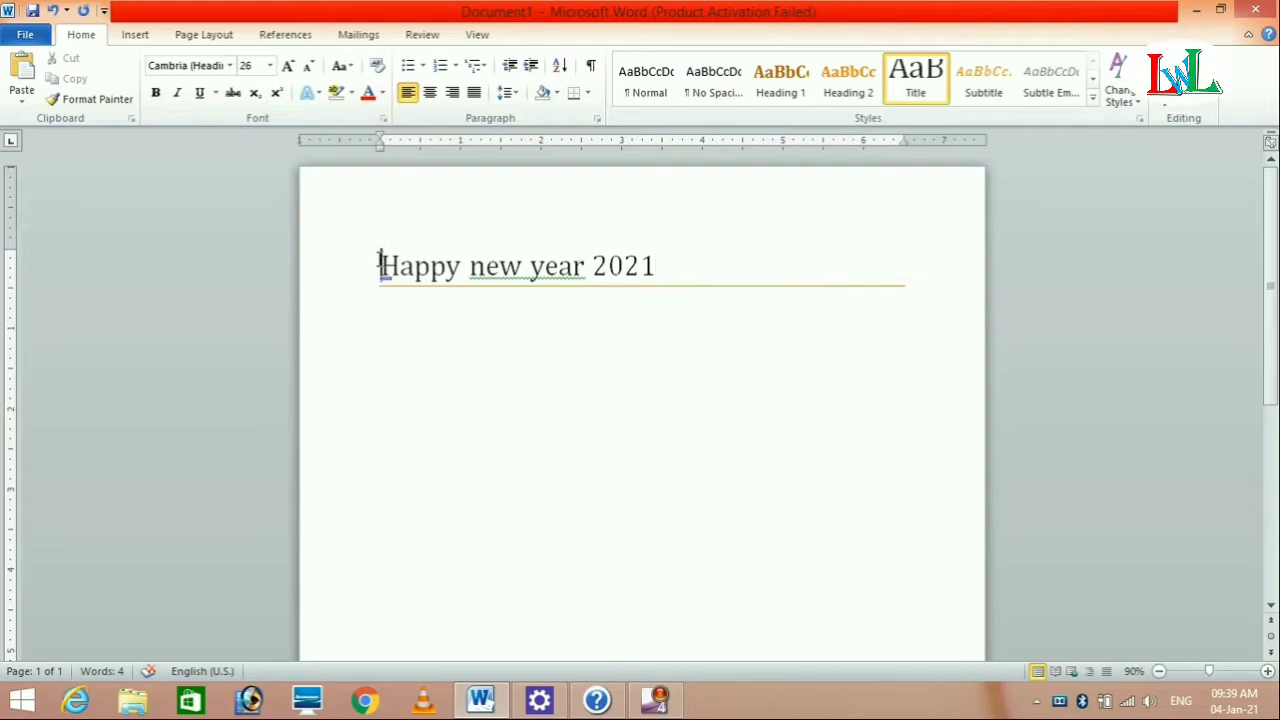
left_click(430, 93)
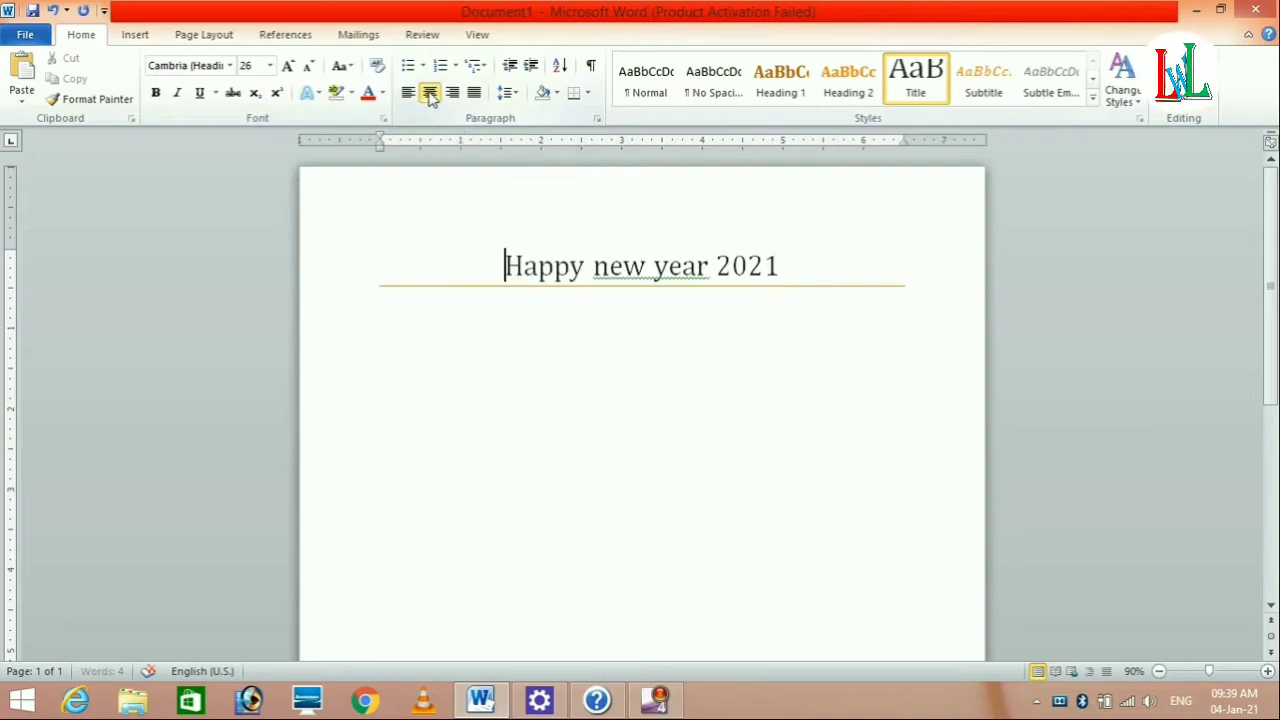
left_click(782, 265)
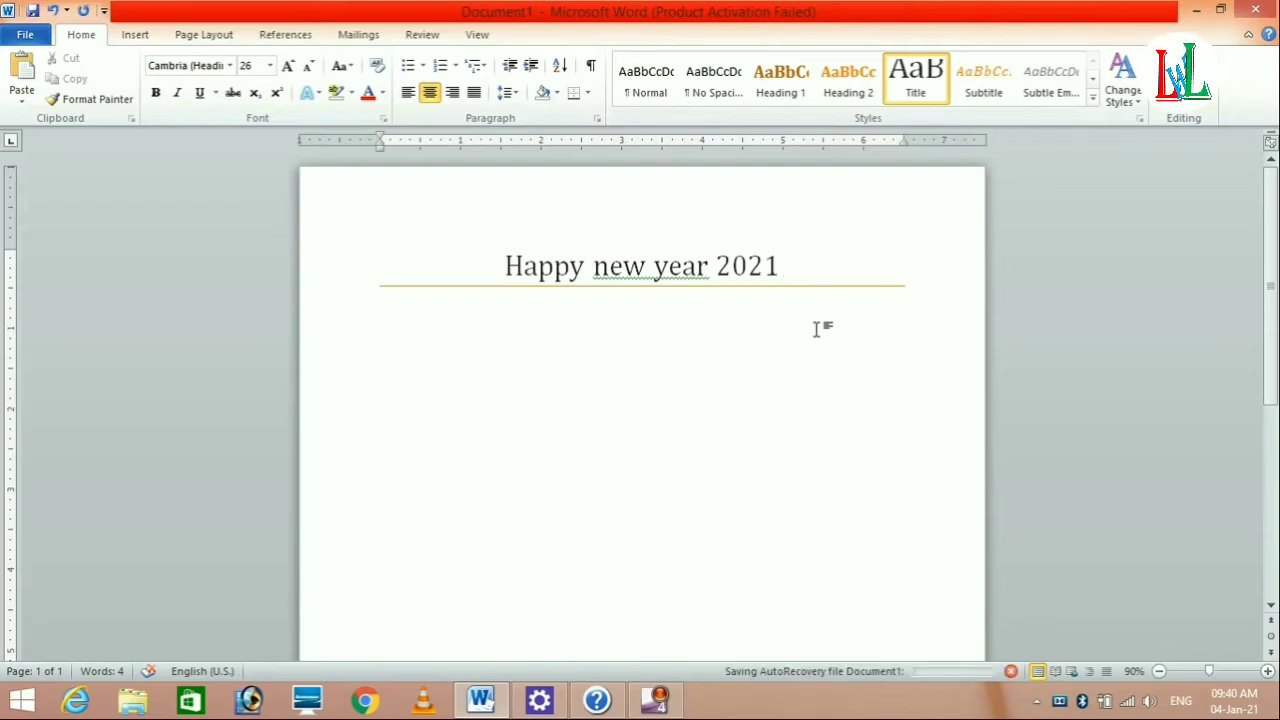
key("Return")
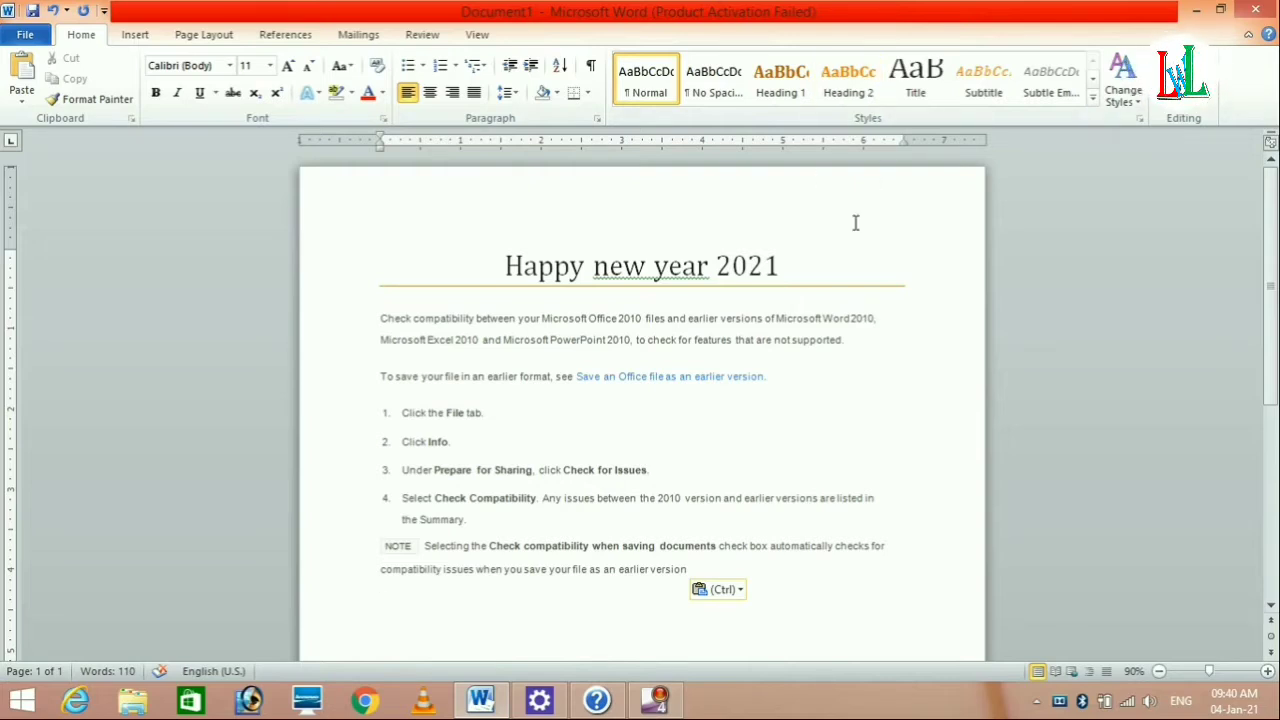
View the gallery of built-in document themes and close it without choosing one.
left_click(203, 35)
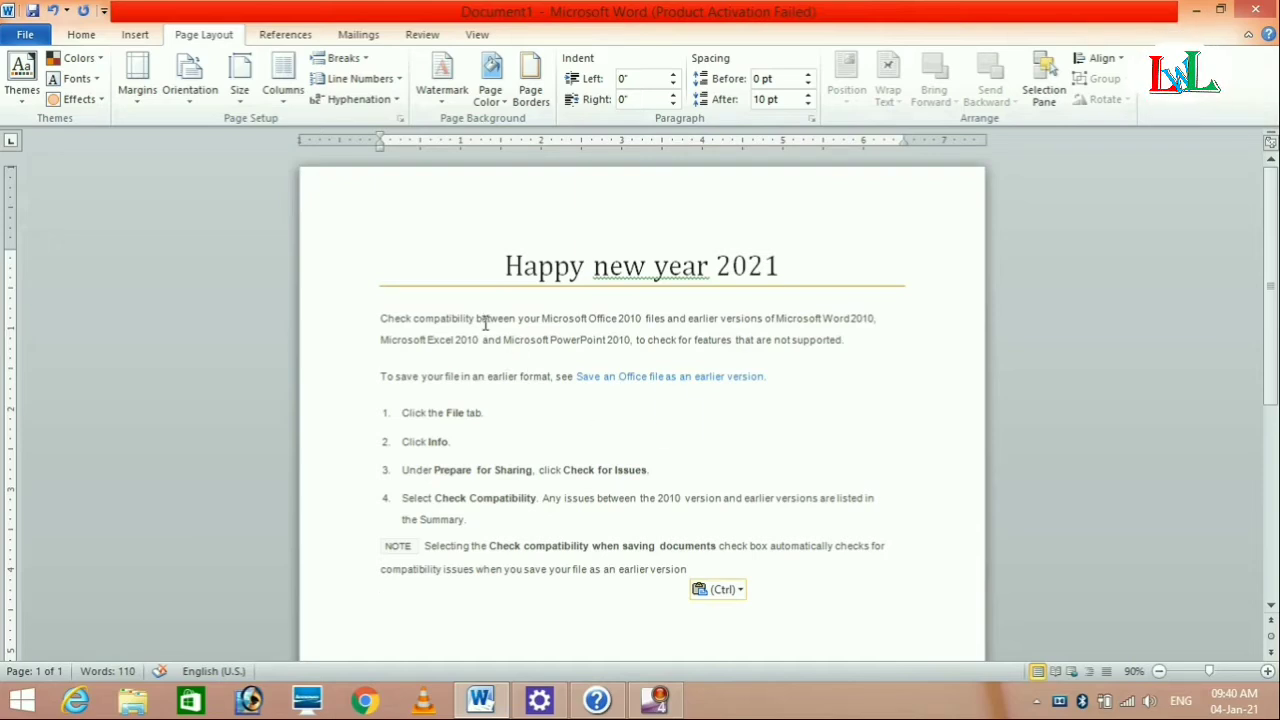
left_click(22, 93)
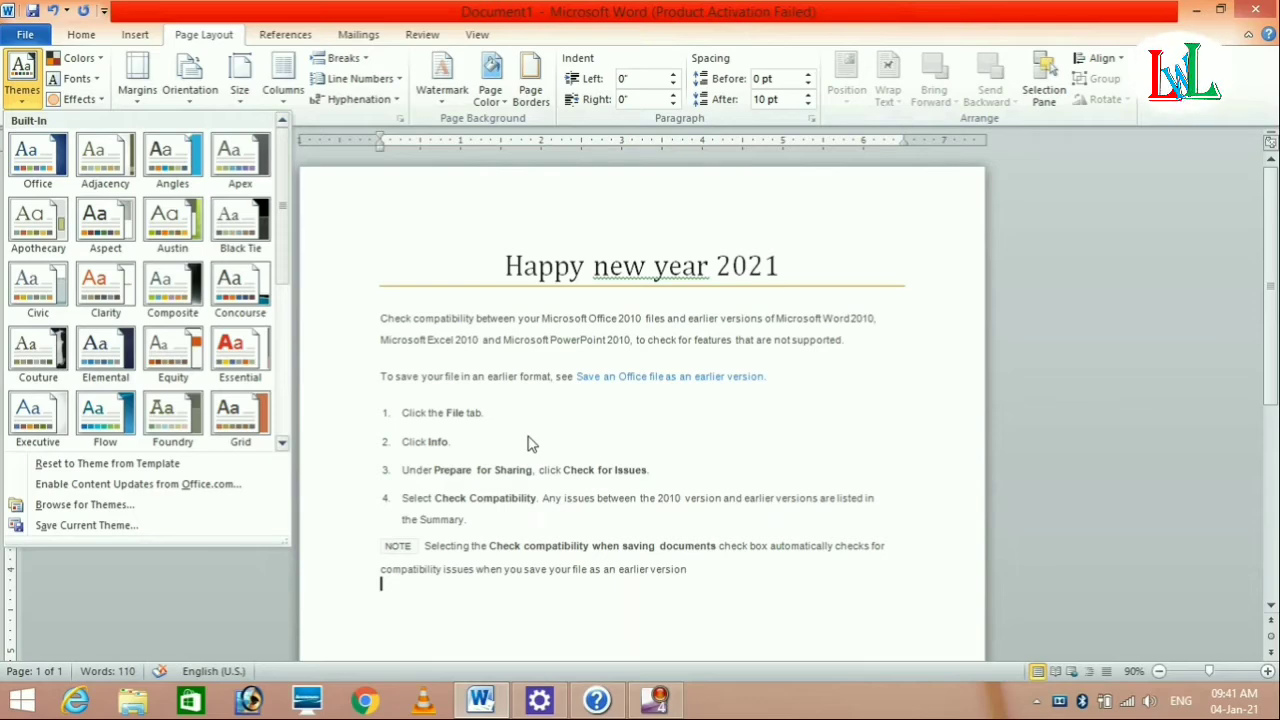
left_click(544, 412)
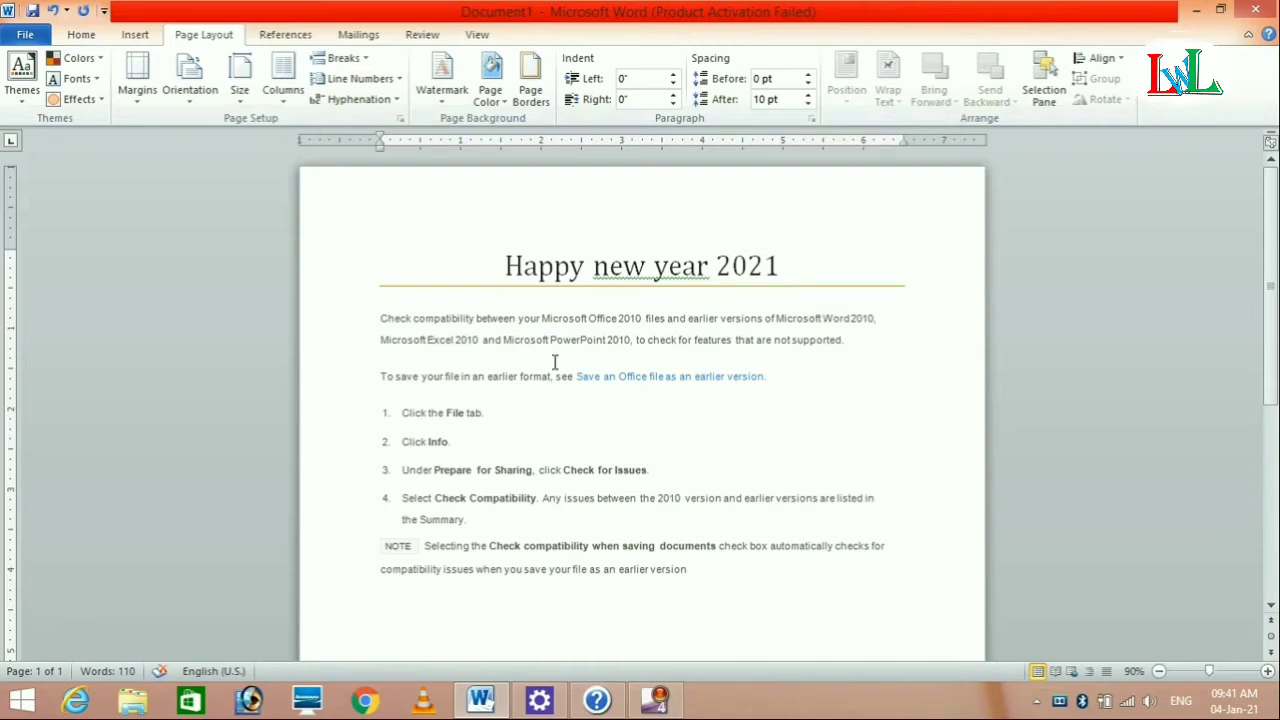
Apply the Heading 1 style to all the body text below the title.
left_click_drag(380, 318, 795, 593)
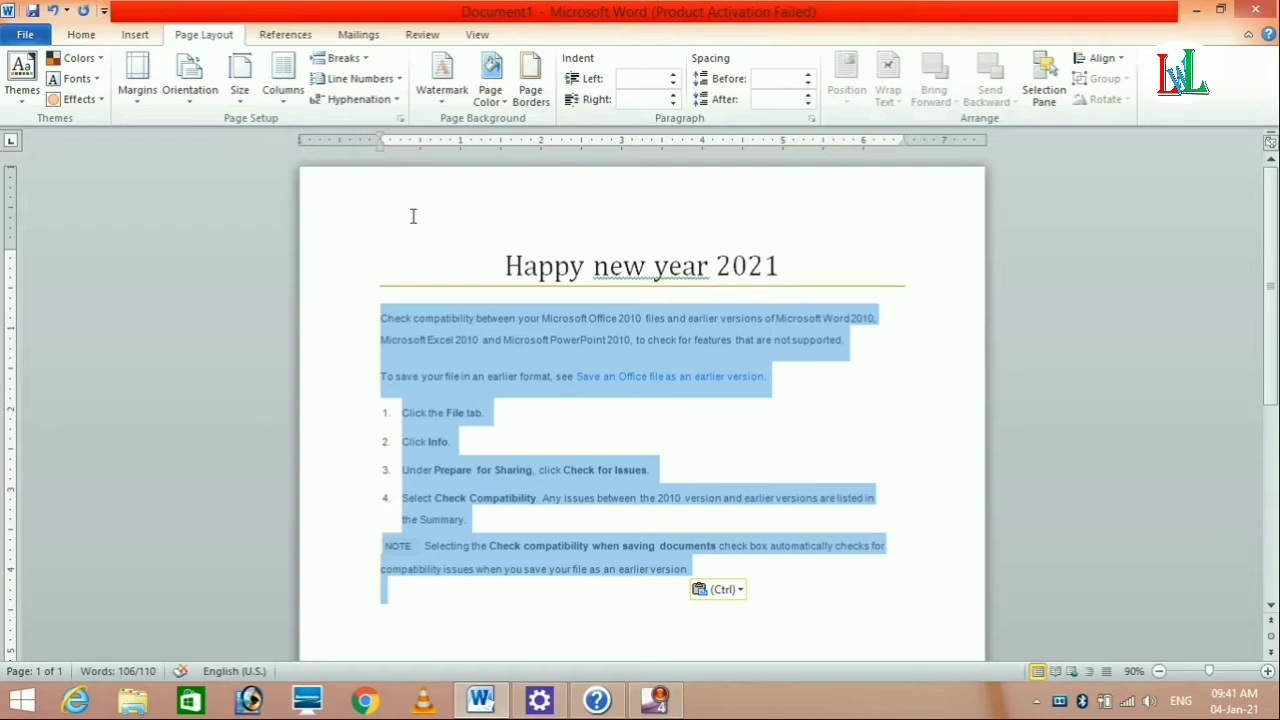
left_click(81, 35)
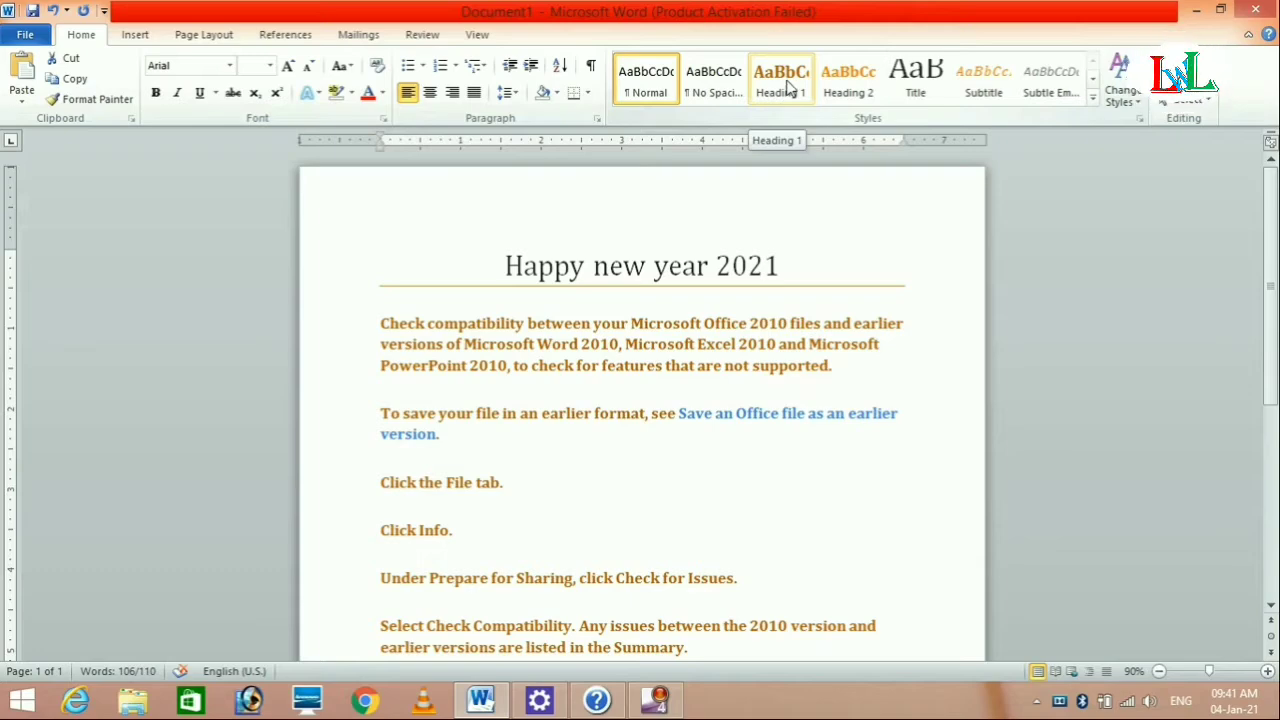
left_click(785, 88)
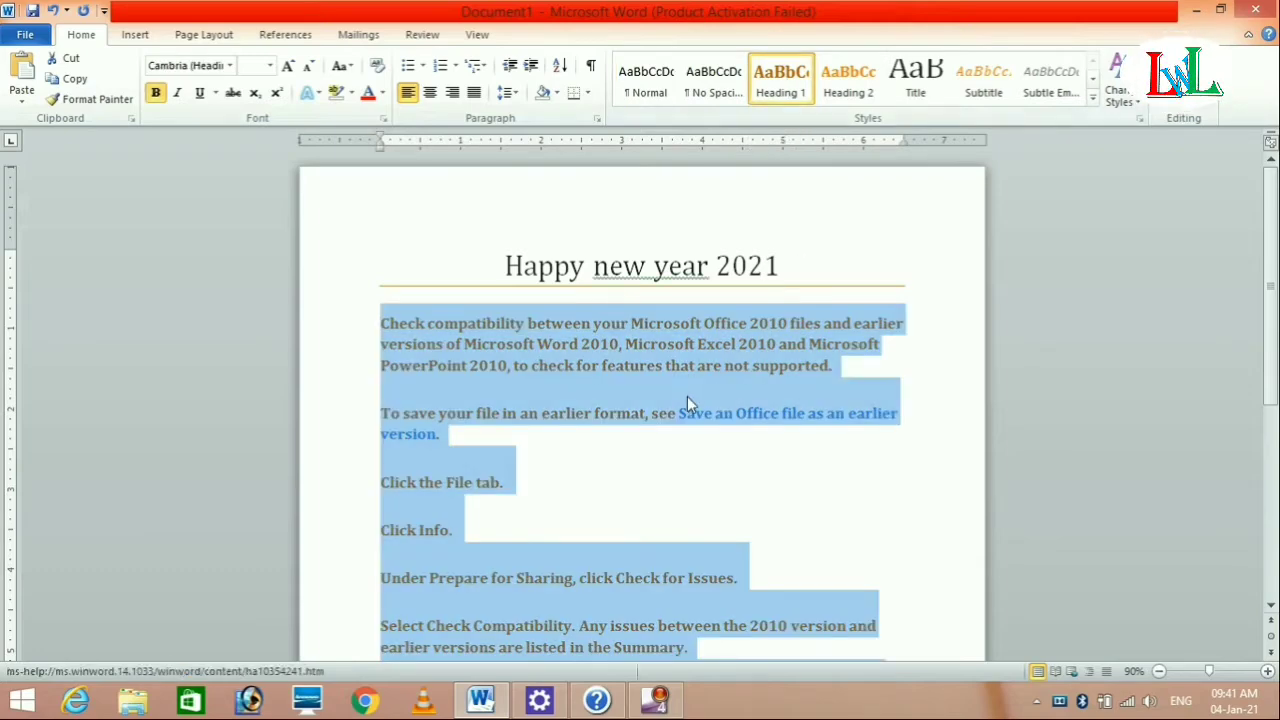
left_click(645, 485)
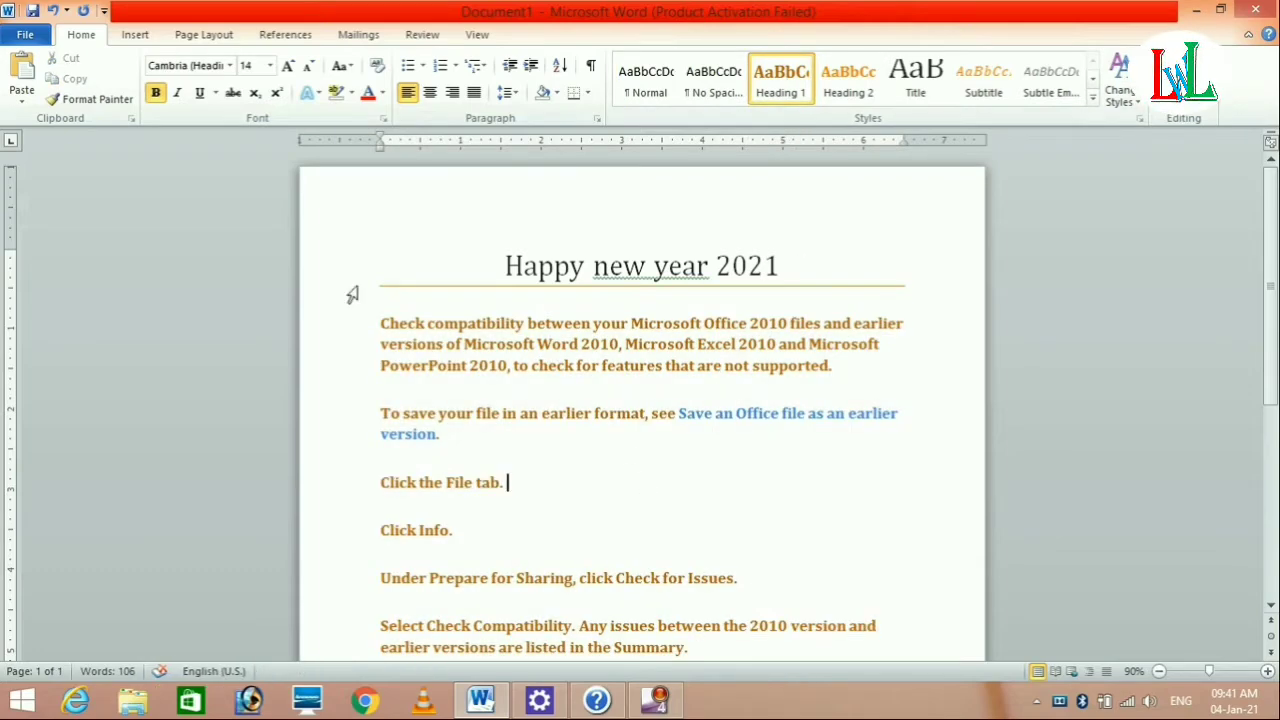
Preview the built-in themes, theme colors and theme fonts on the document without applying any.
left_click(197, 38)
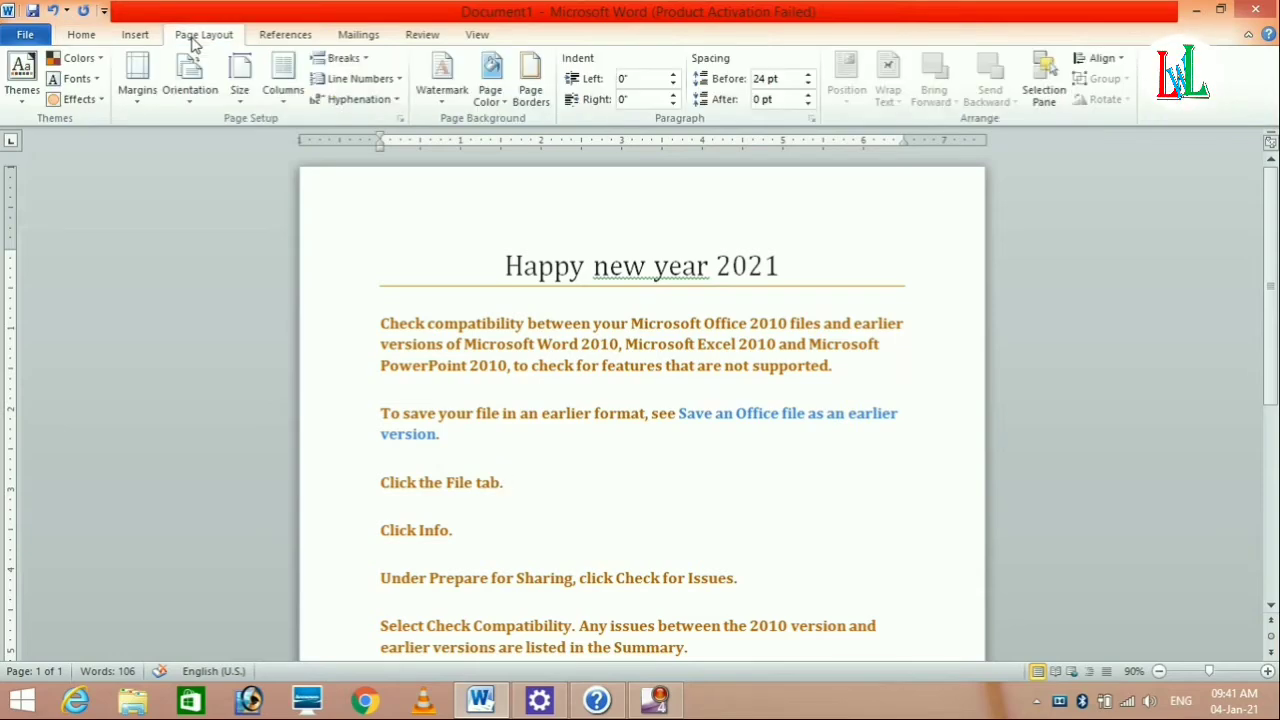
left_click(18, 98)
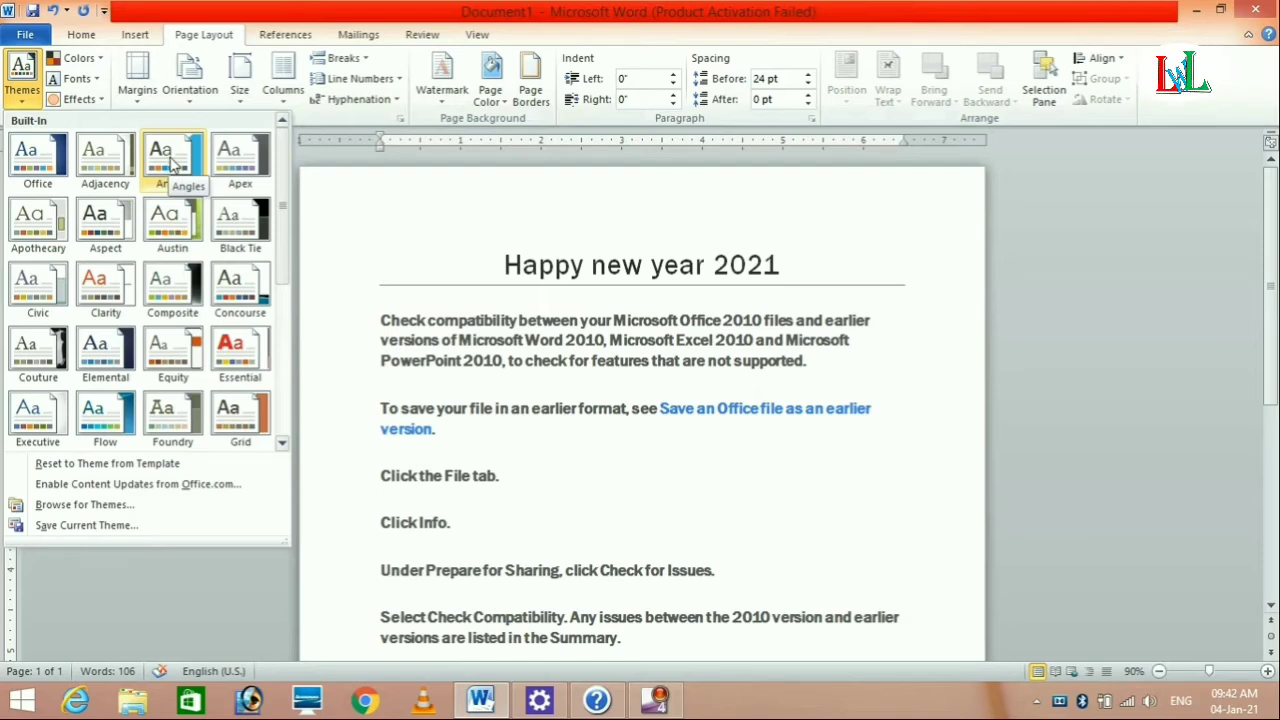
left_click(96, 61)
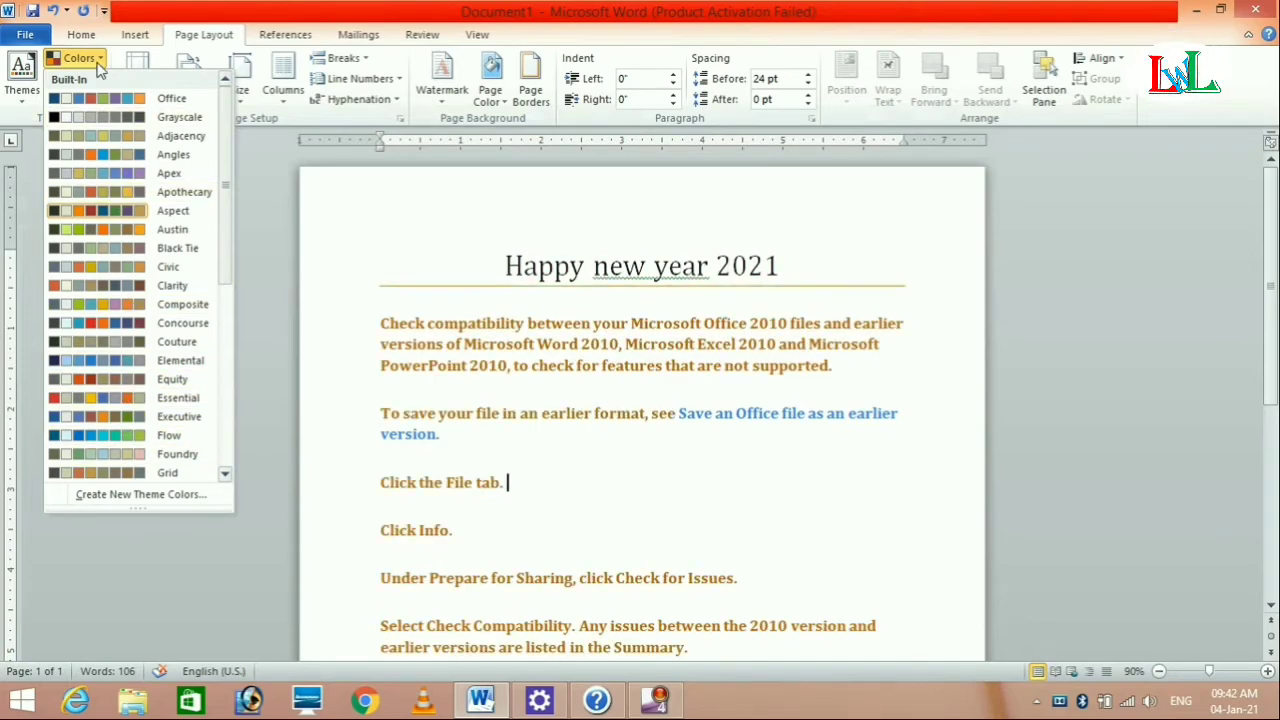
left_click(84, 35)
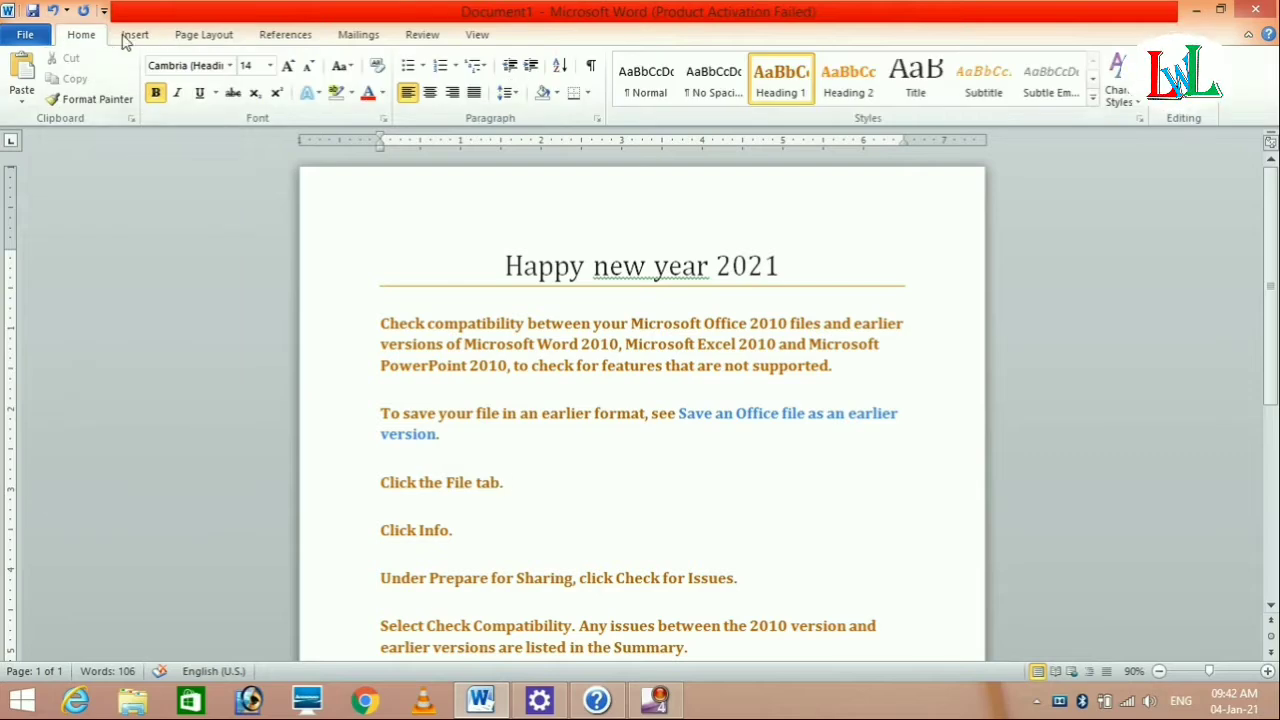
left_click(205, 38)
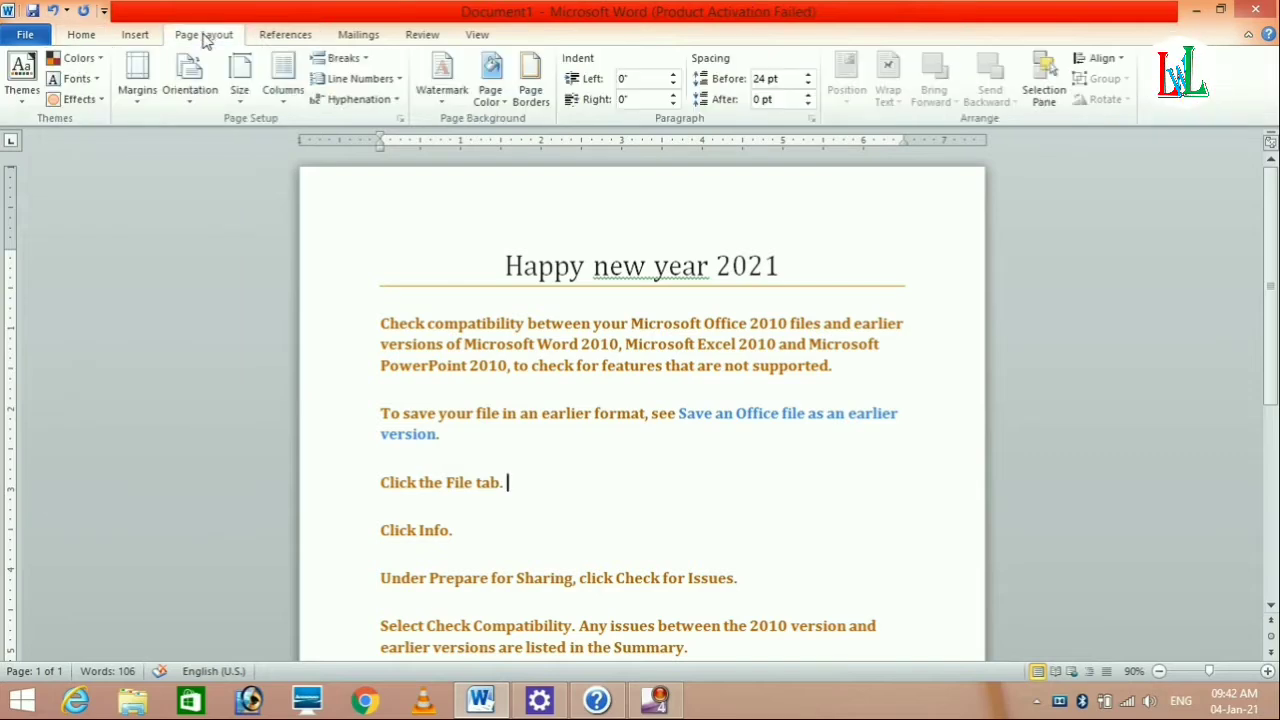
left_click(87, 80)
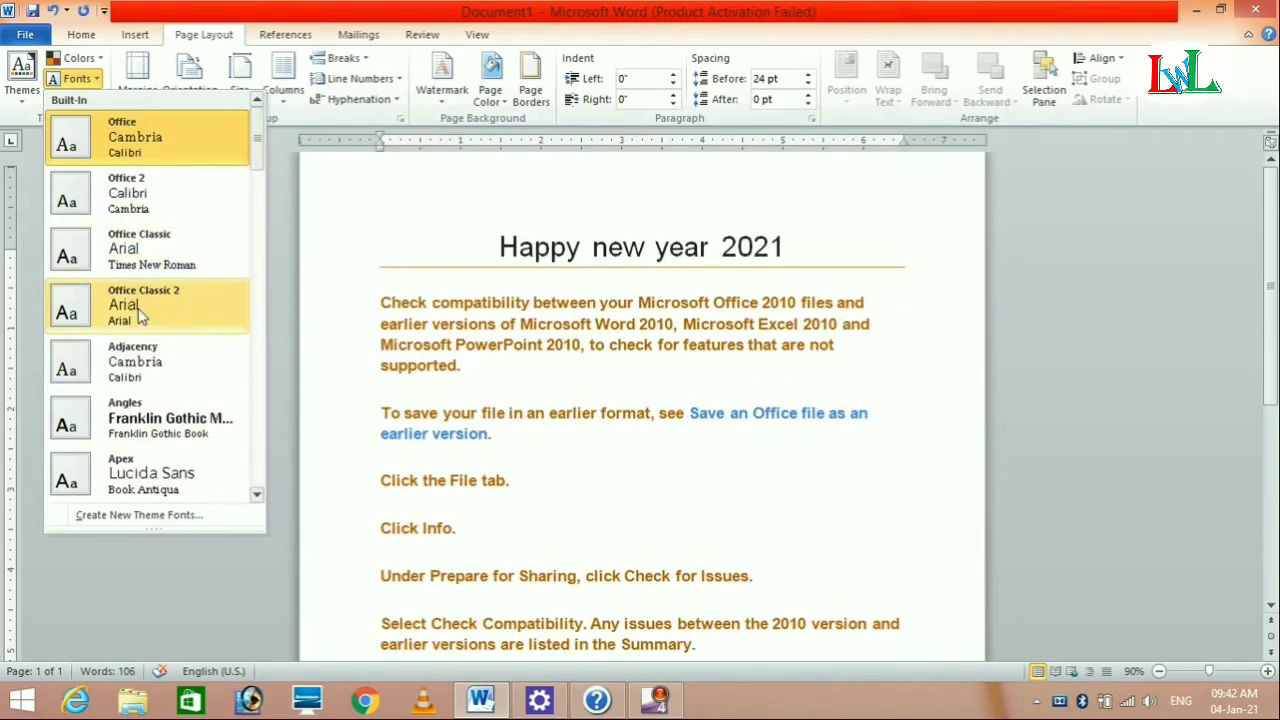
left_click(295, 236)
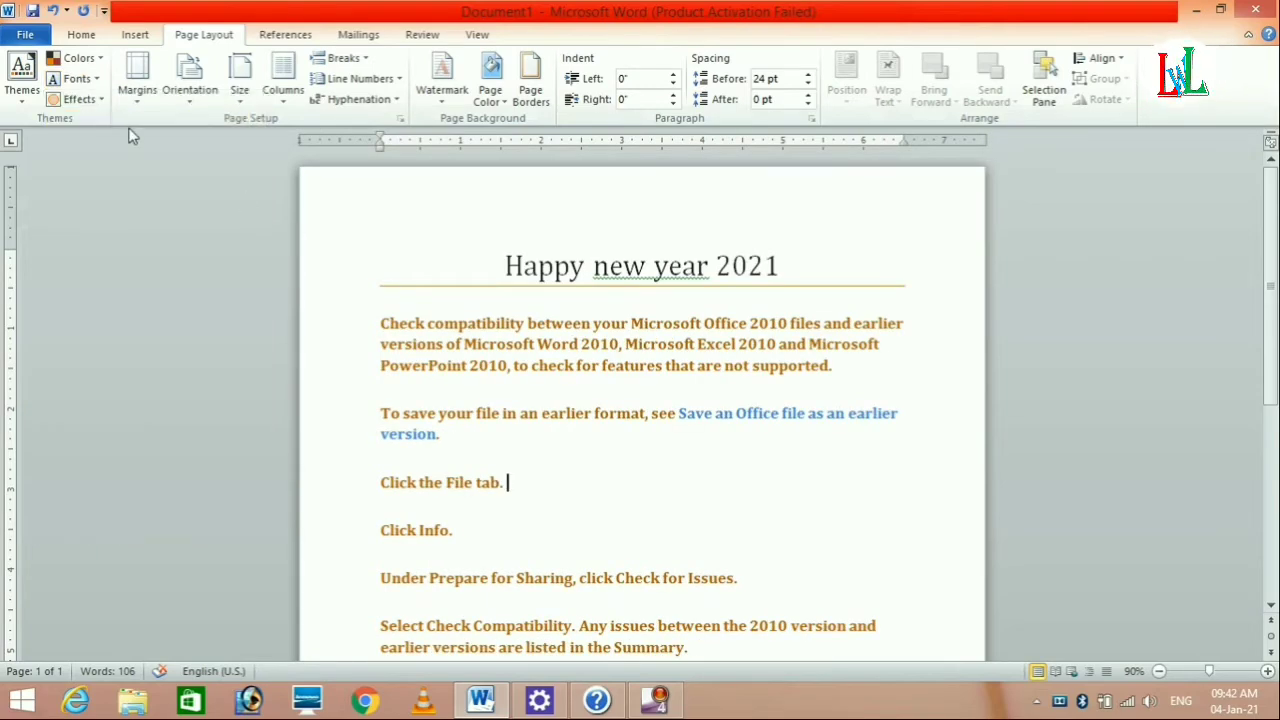
Apply the Essential theme effects to the document.
left_click(91, 104)
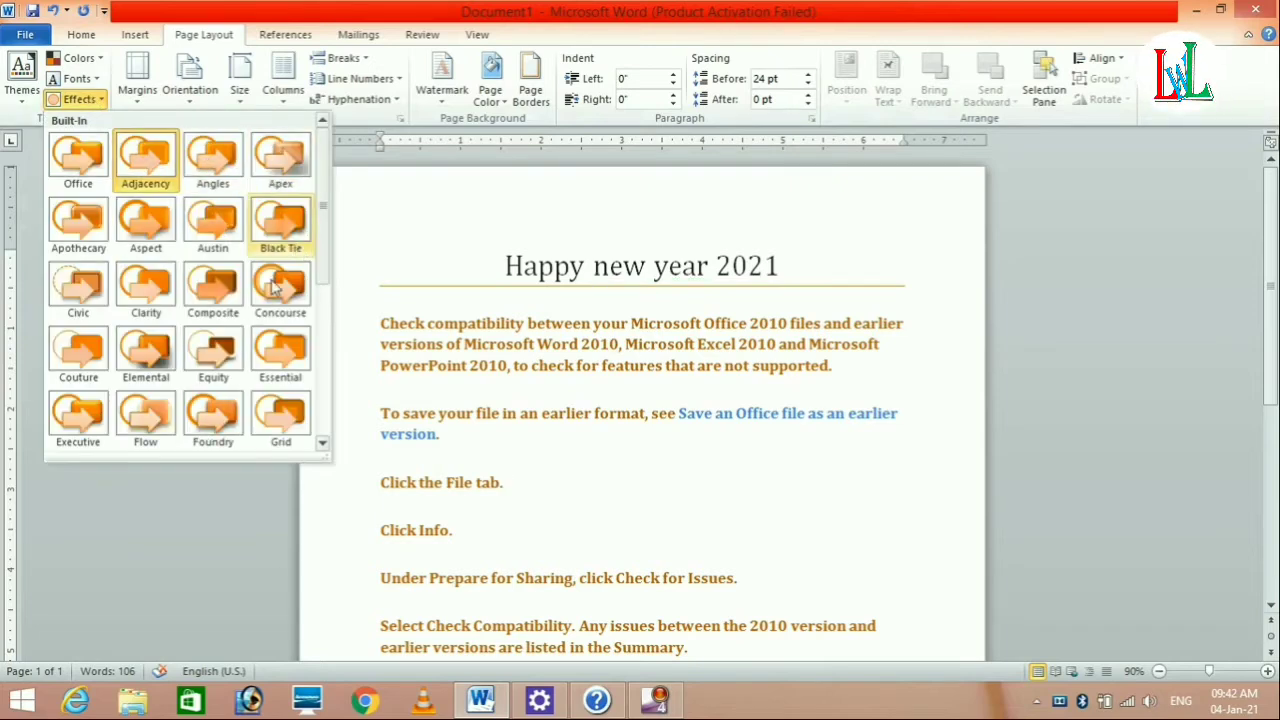
left_click(279, 362)
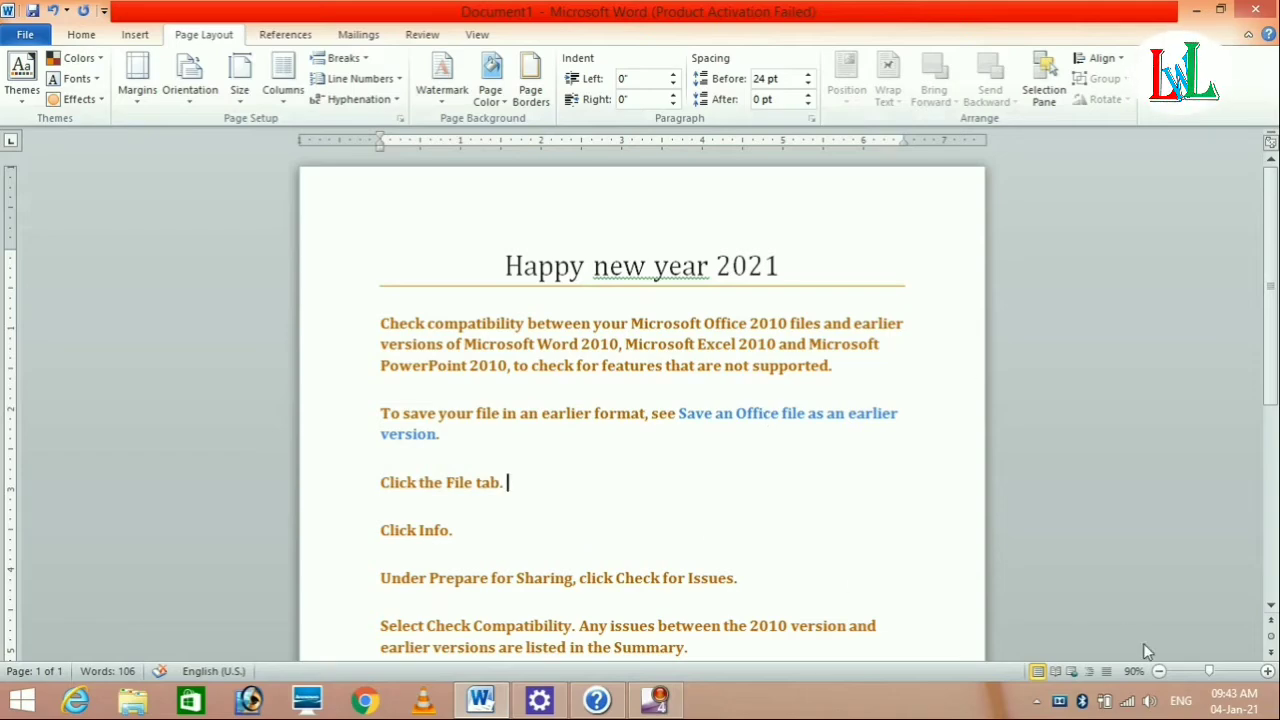
Apply the Normal margins preset, 1" on every side, to the document.
left_click(1159, 671)
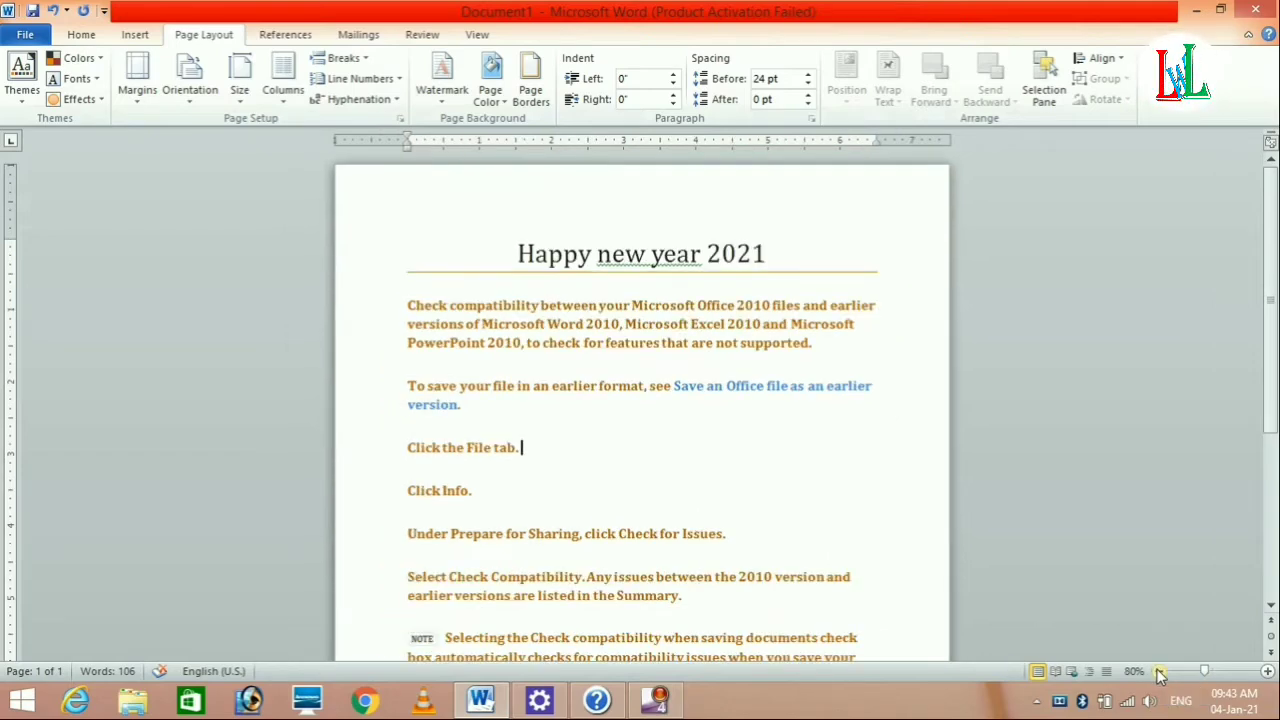
left_click(1159, 671)
left_click(1159, 671)
left_click(1159, 671)
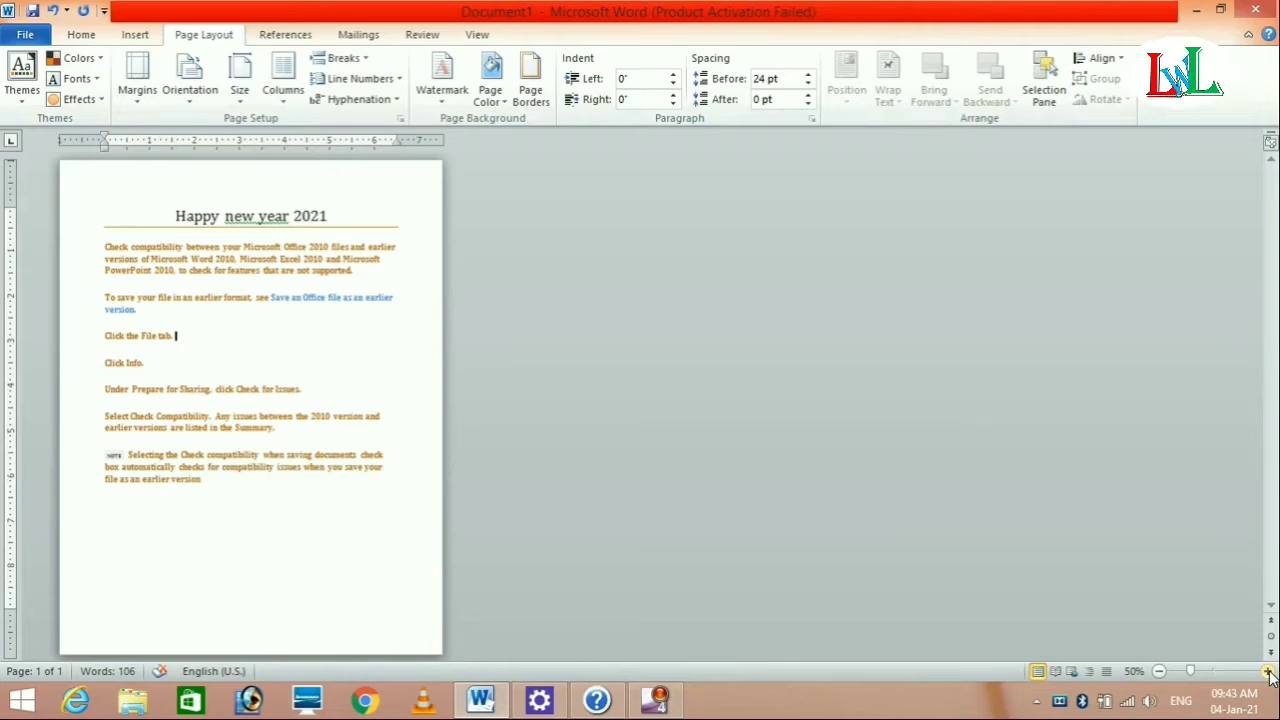
left_click(1268, 671)
left_click(1159, 671)
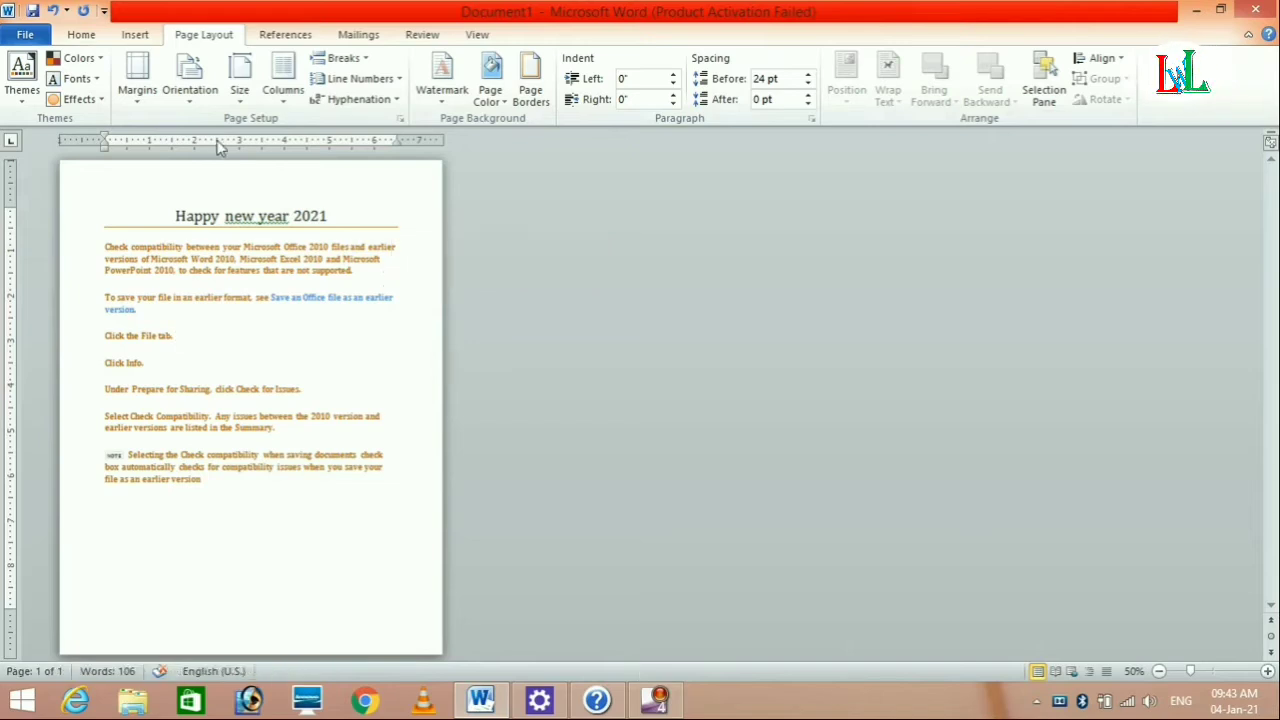
left_click(138, 92)
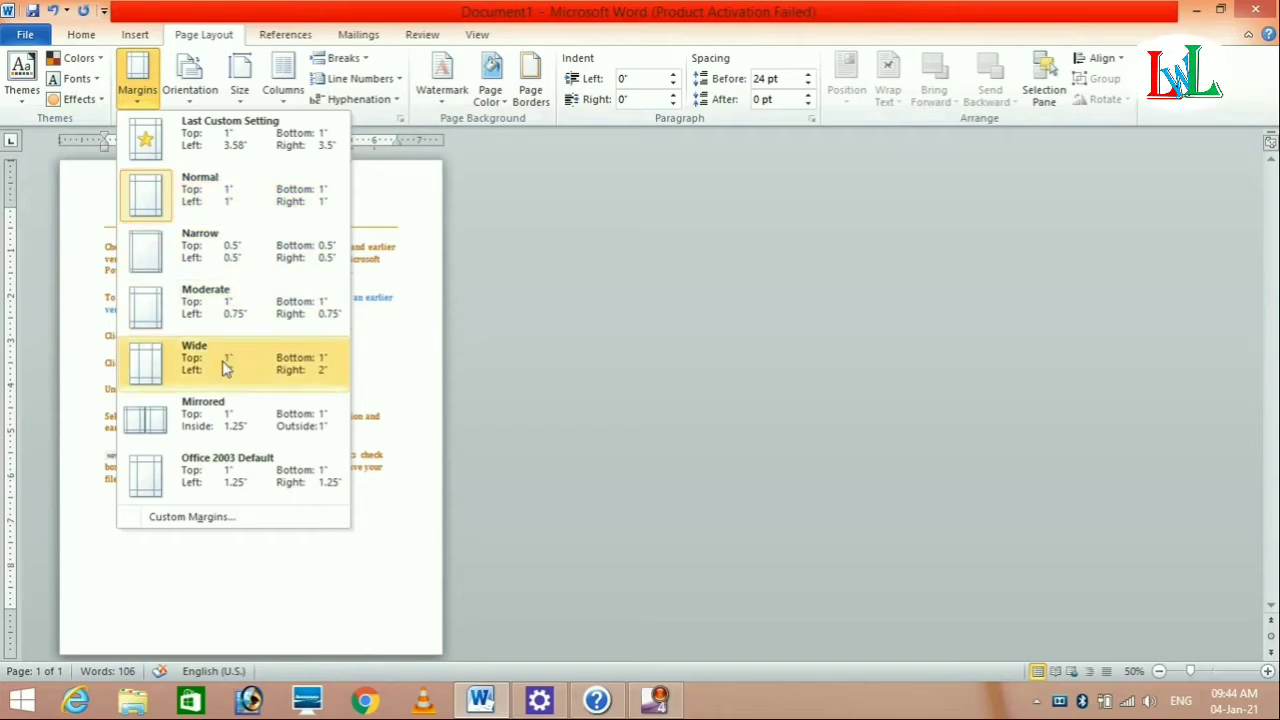
left_click(224, 194)
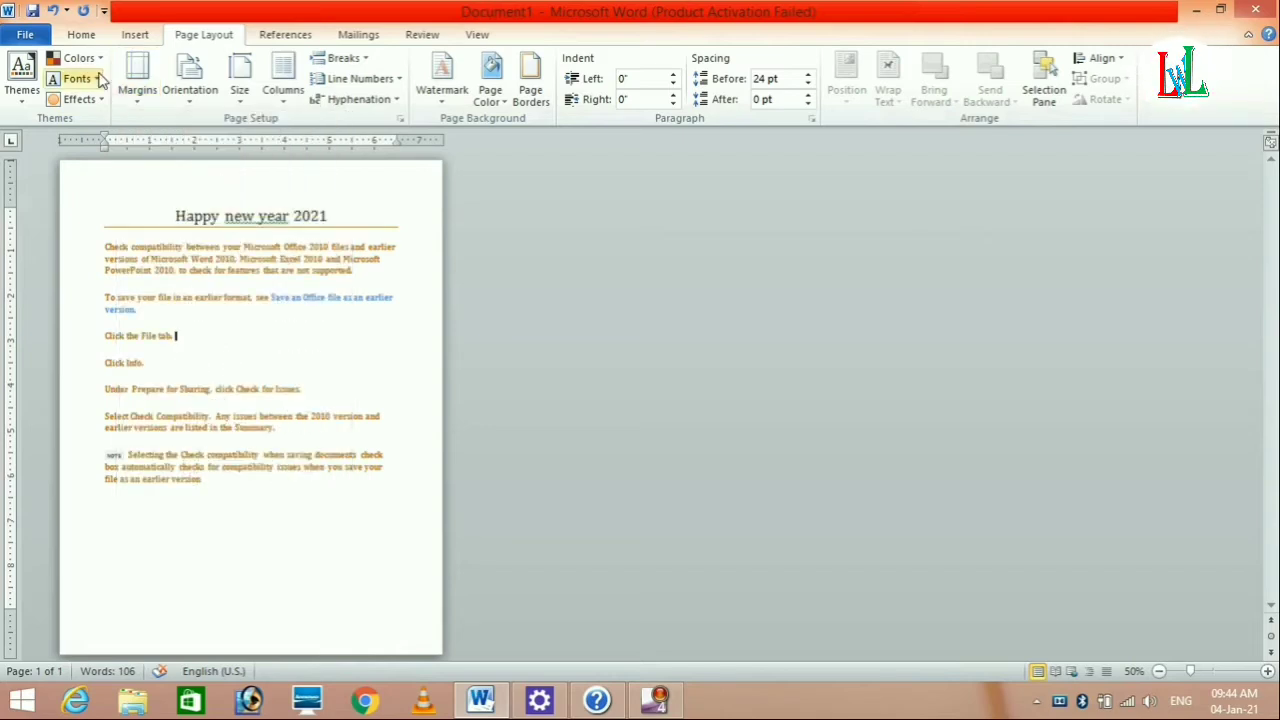
Set custom page margins of 2" at the top and 2" at the bottom for the whole document.
left_click(141, 97)
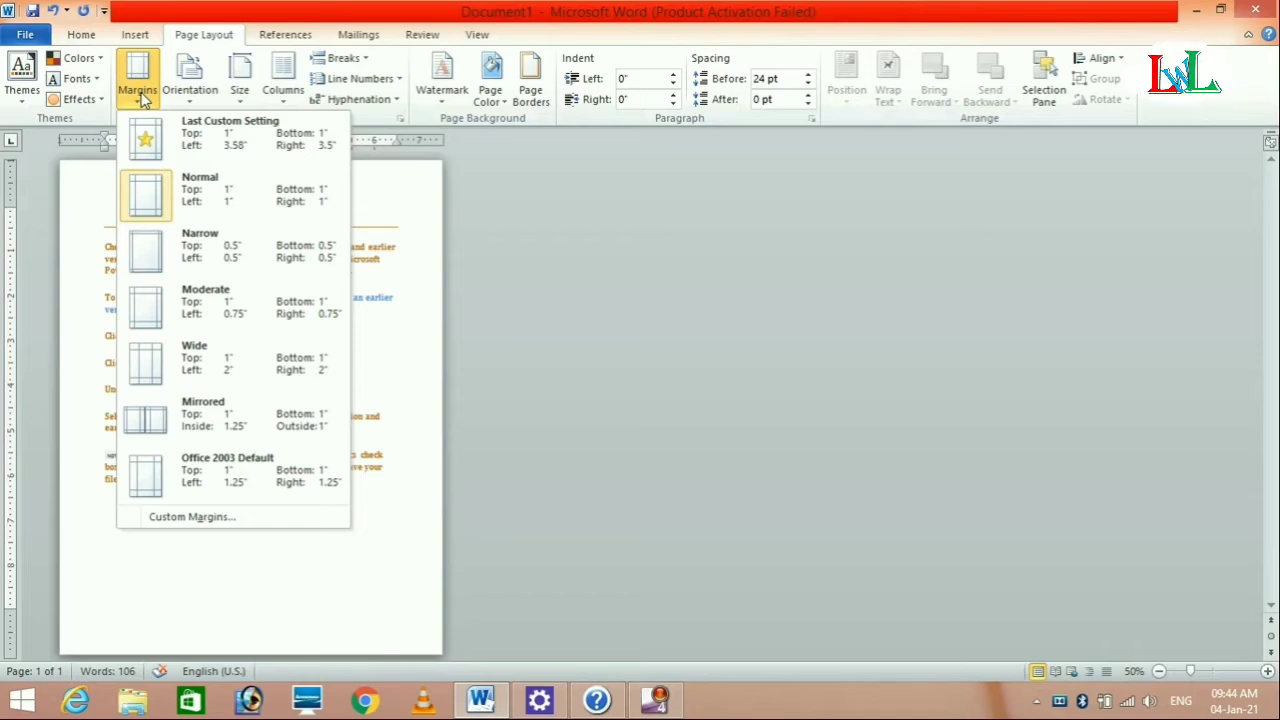
left_click(192, 518)
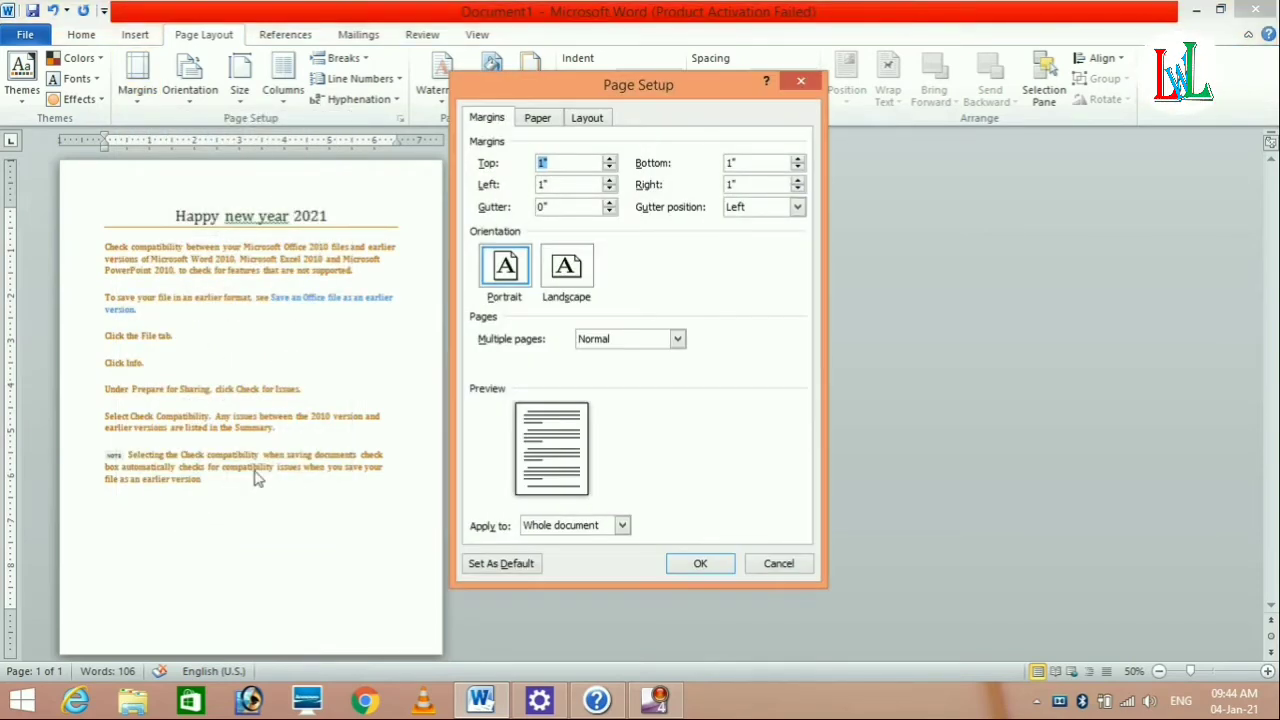
left_click(553, 163)
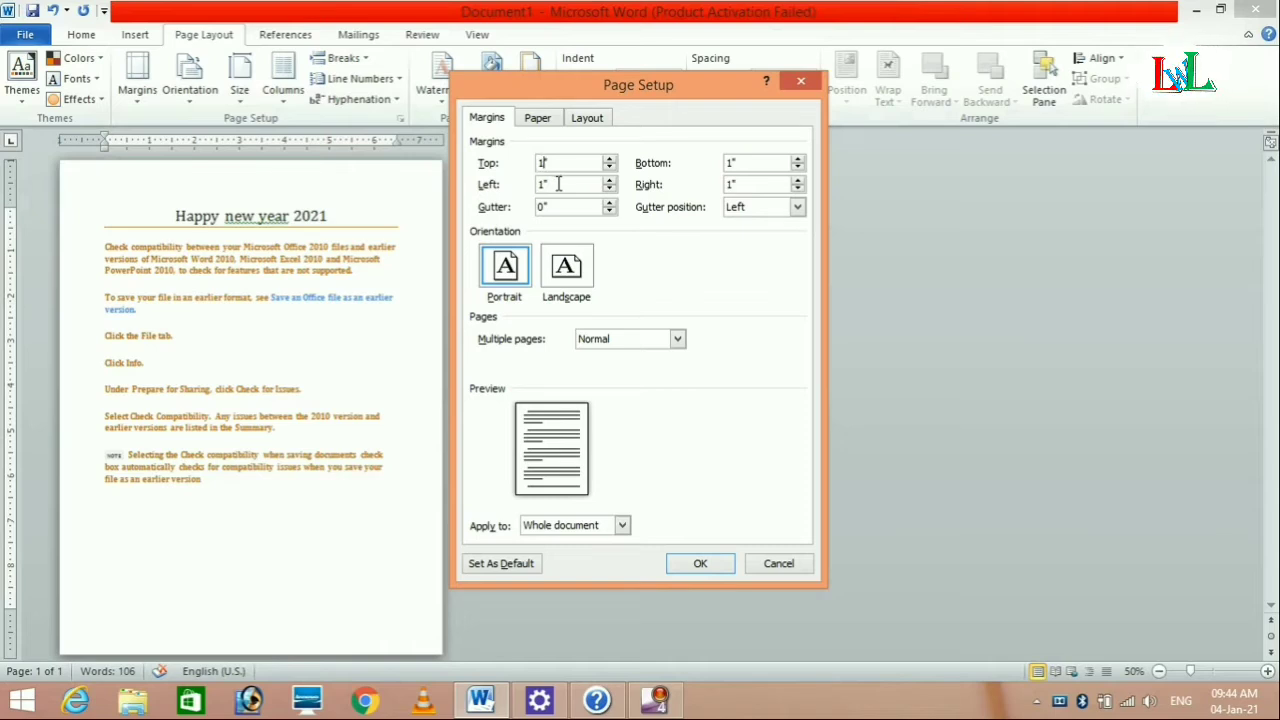
type("2")
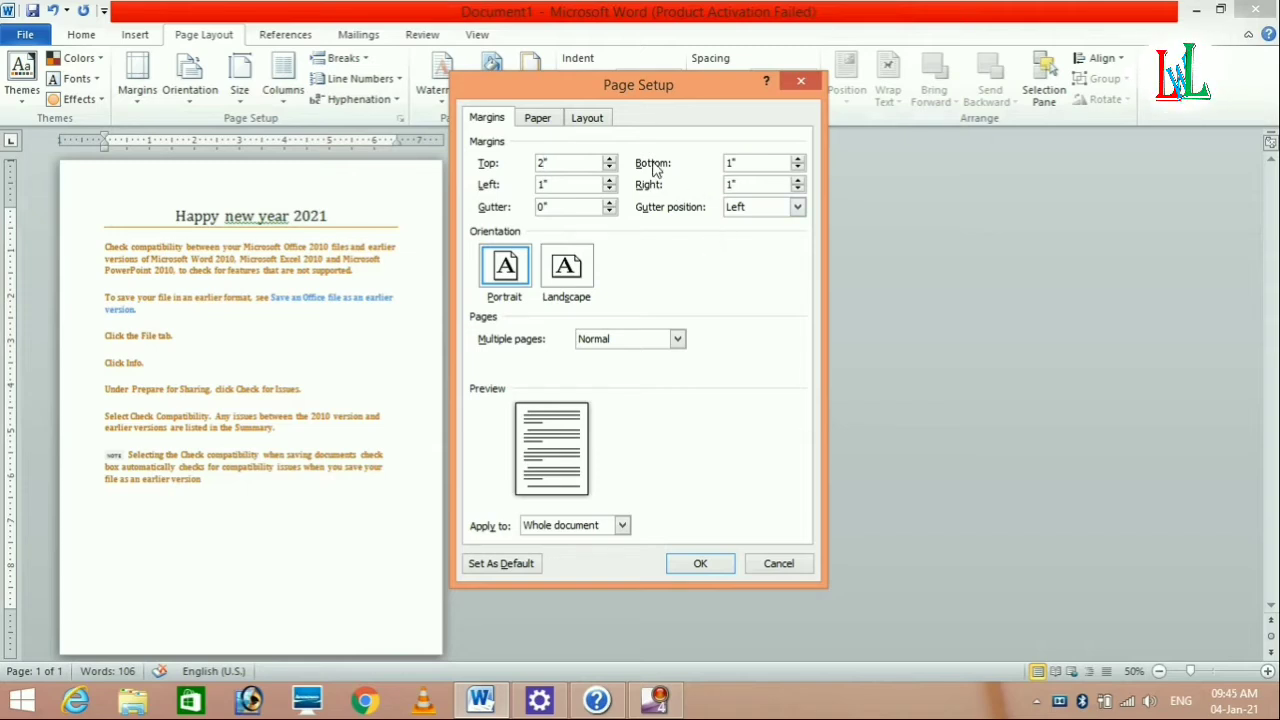
left_click(732, 162)
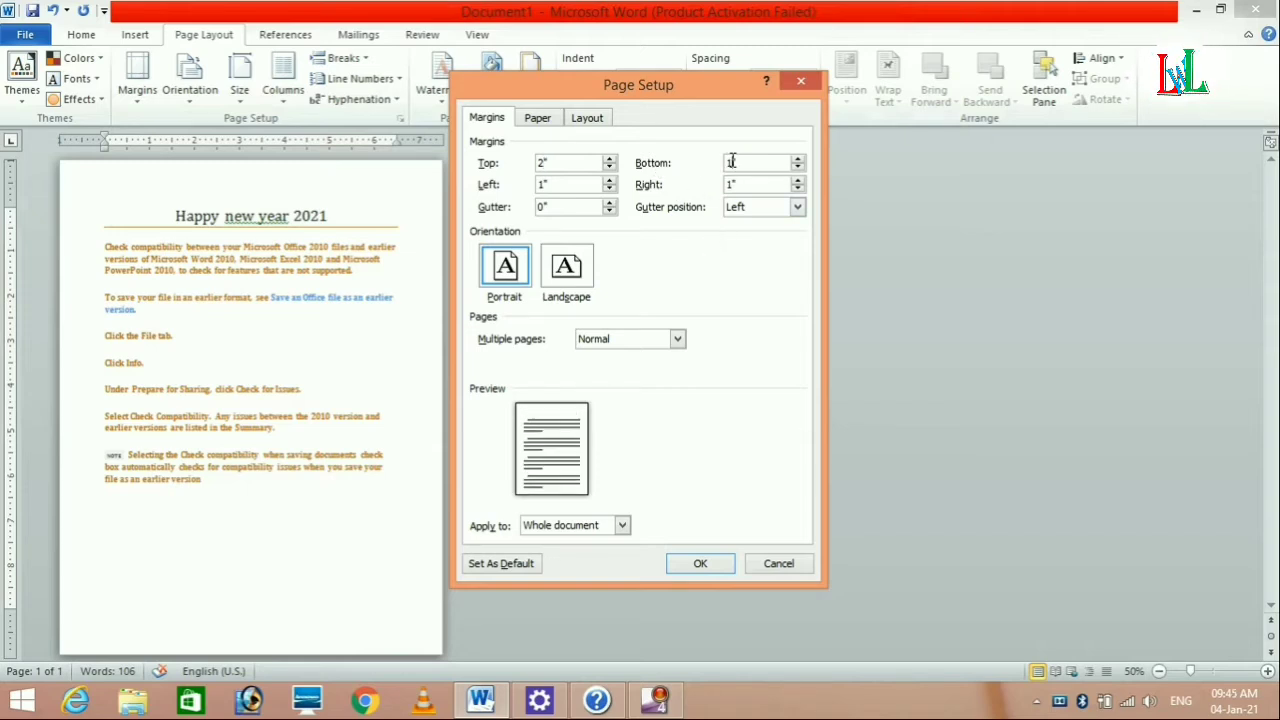
key("BackSpace")
type("2")
left_click(697, 567)
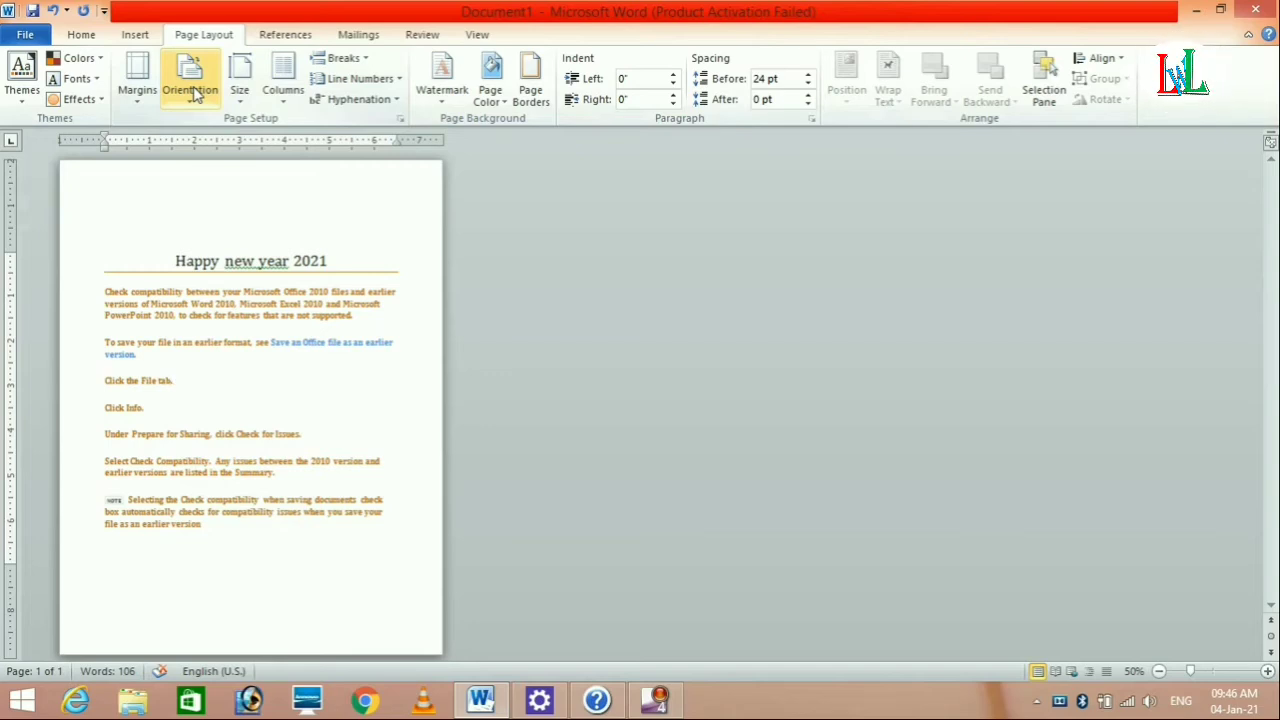
Change the document's page orientation to Landscape.
left_click(196, 93)
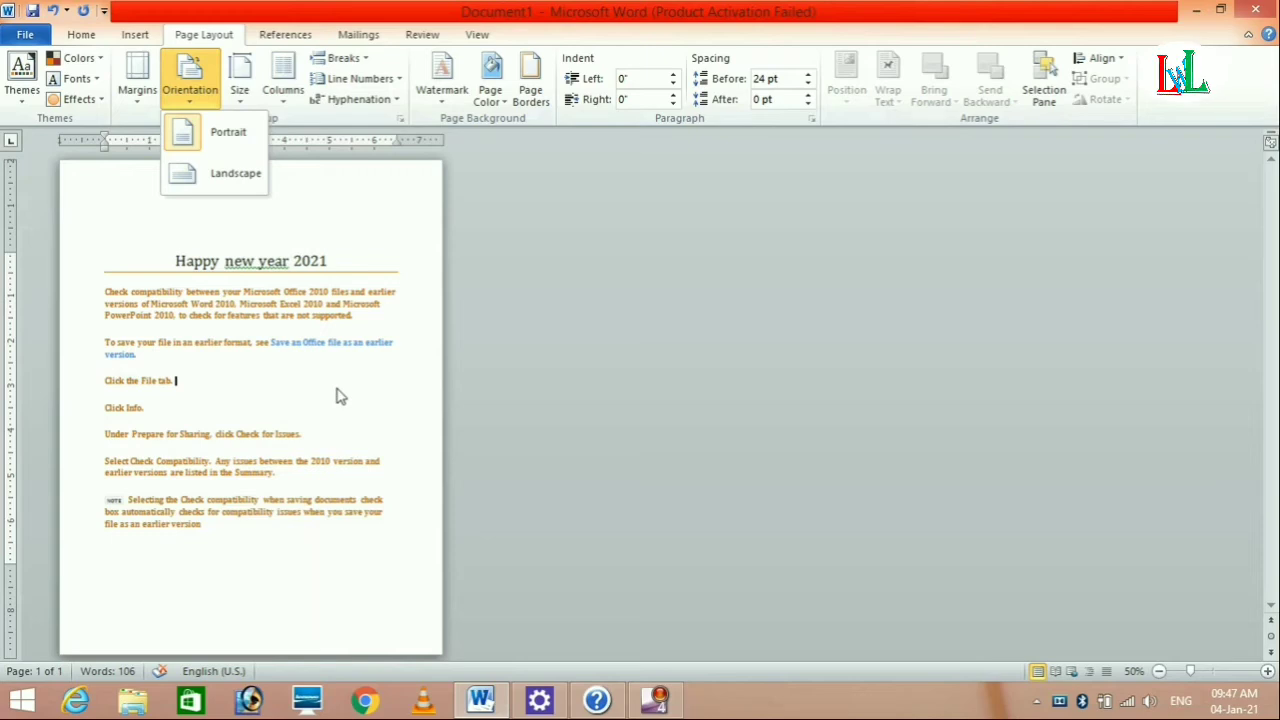
left_click(222, 174)
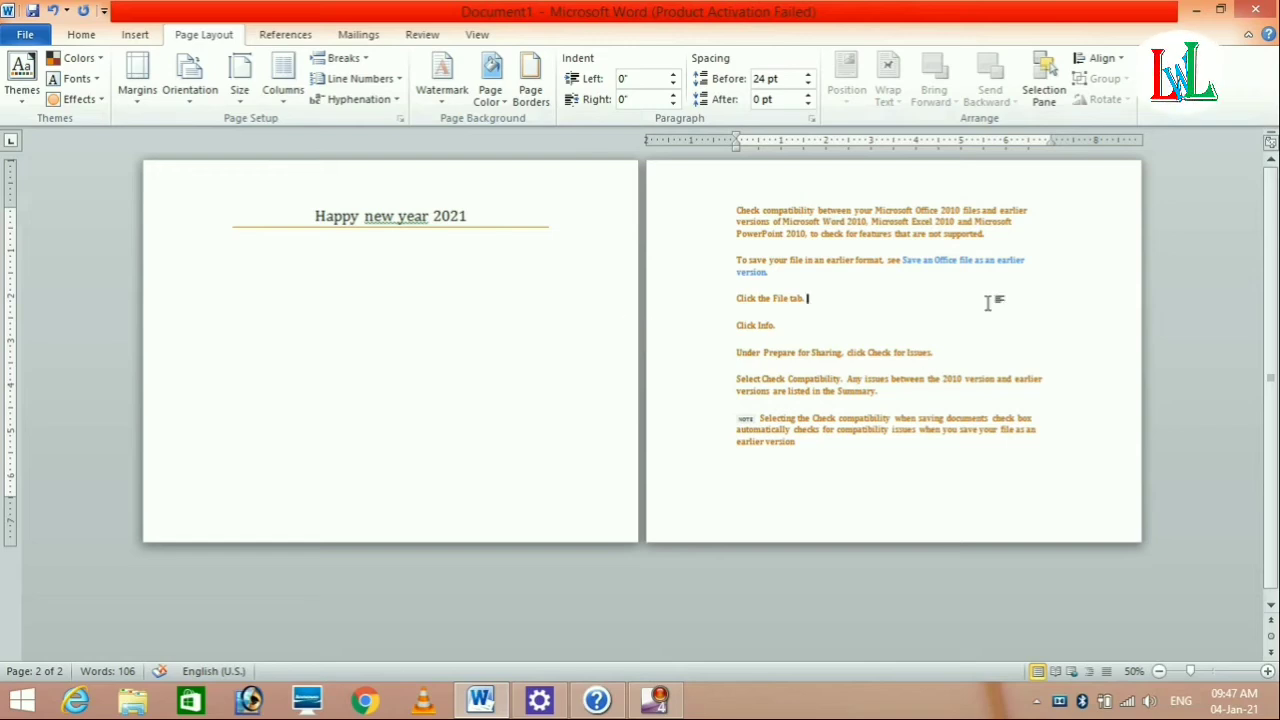
scroll(809, 294, "down", 1)
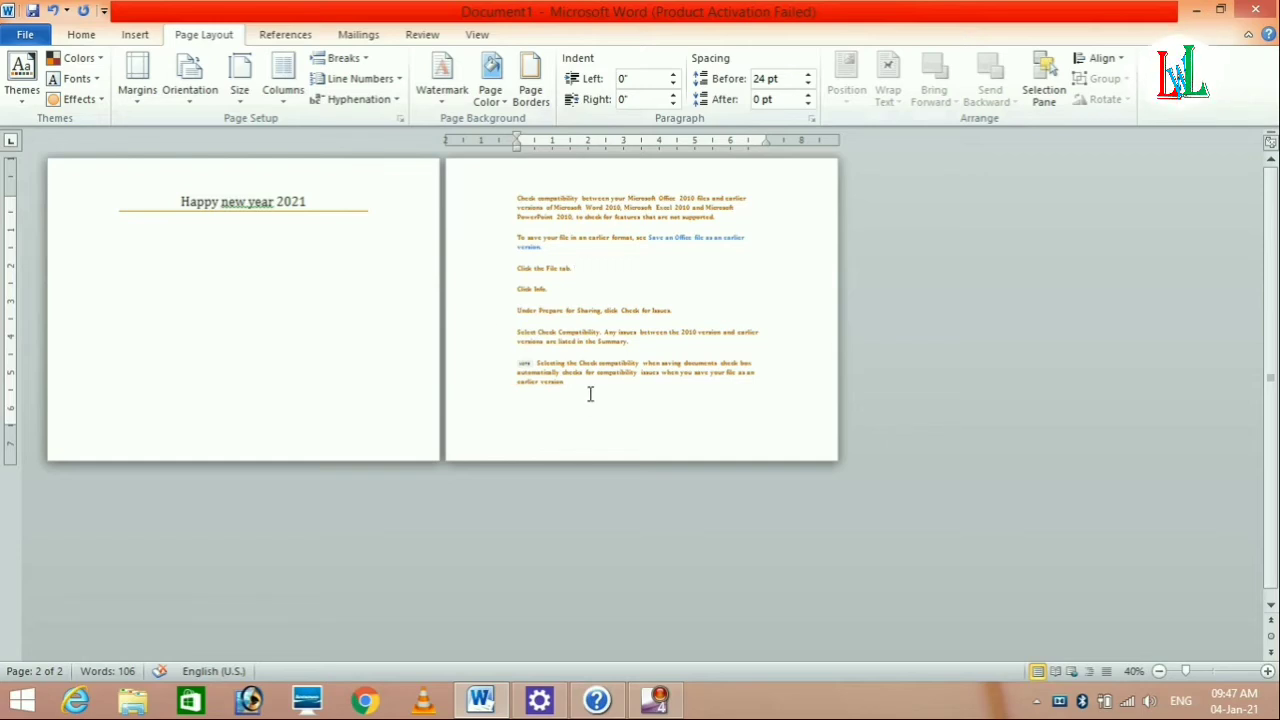
Shorten the document's final word "version" to "versi" and set the page orientation to Portrait.
key("BackSpace")
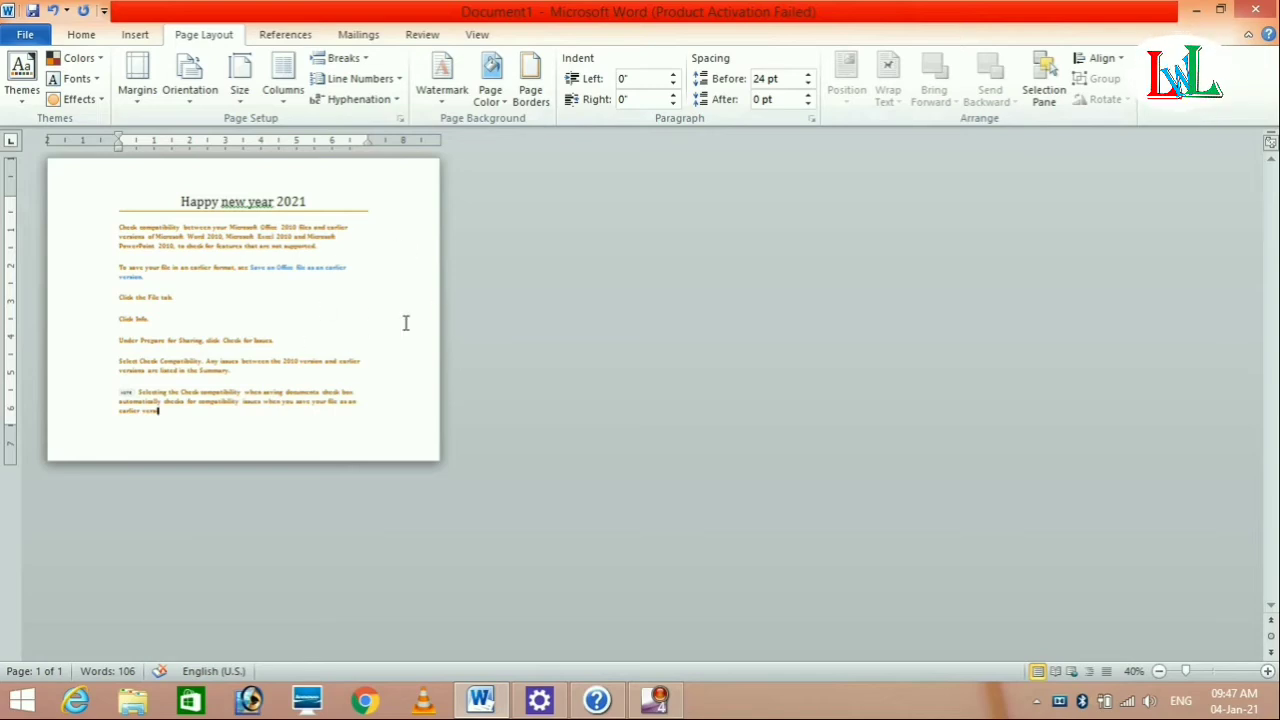
left_click(190, 92)
left_click(207, 140)
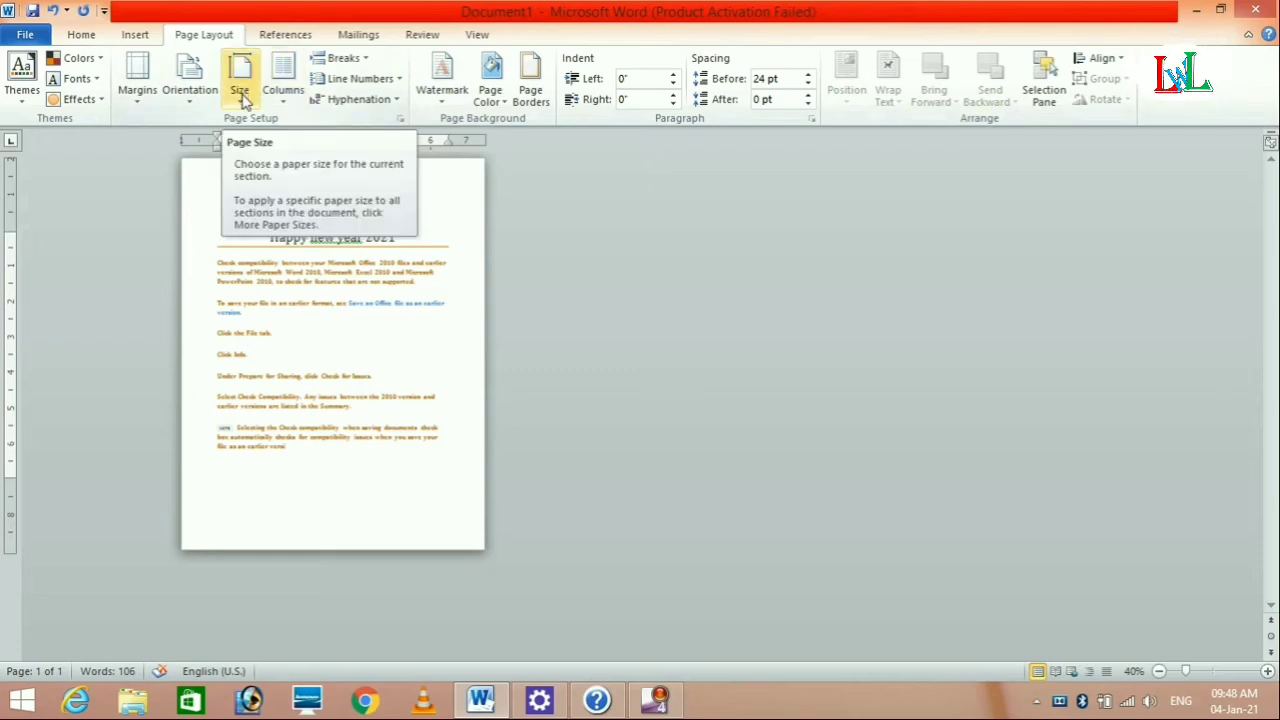
Review the available paper sizes in Page Setup and keep Letter, 8.5" x 11", for the whole document.
left_click(244, 101)
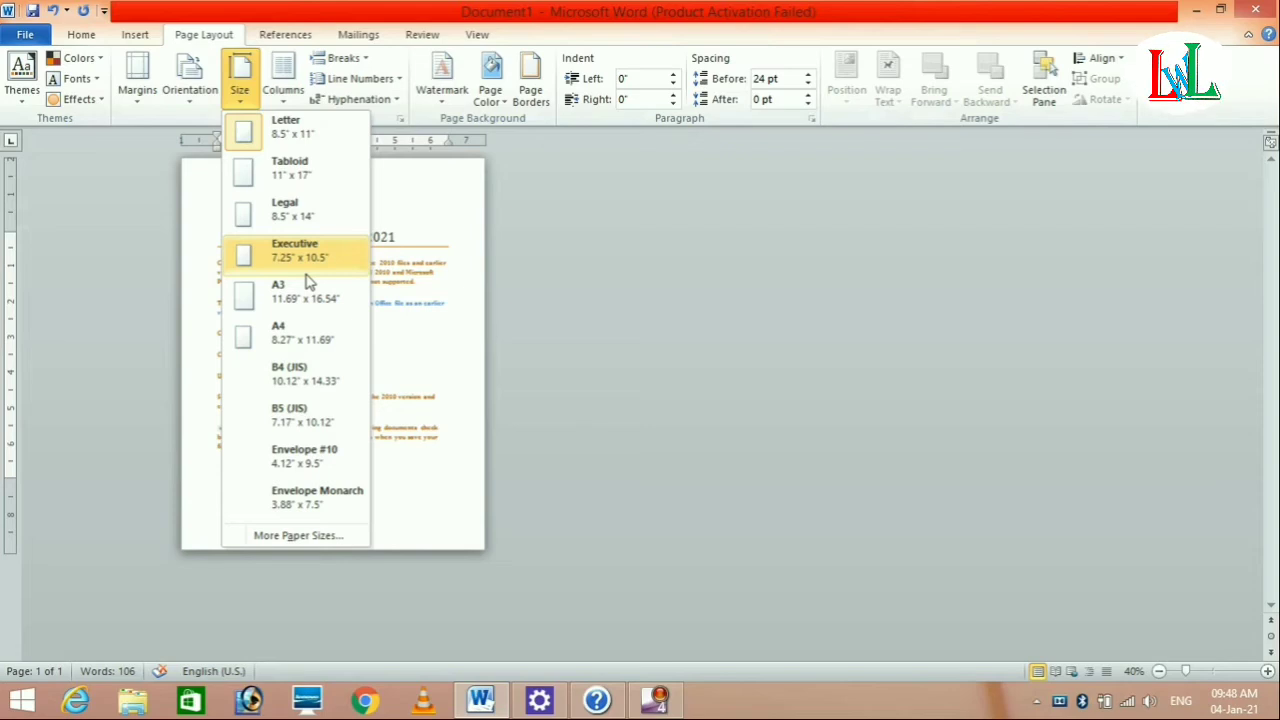
left_click(300, 535)
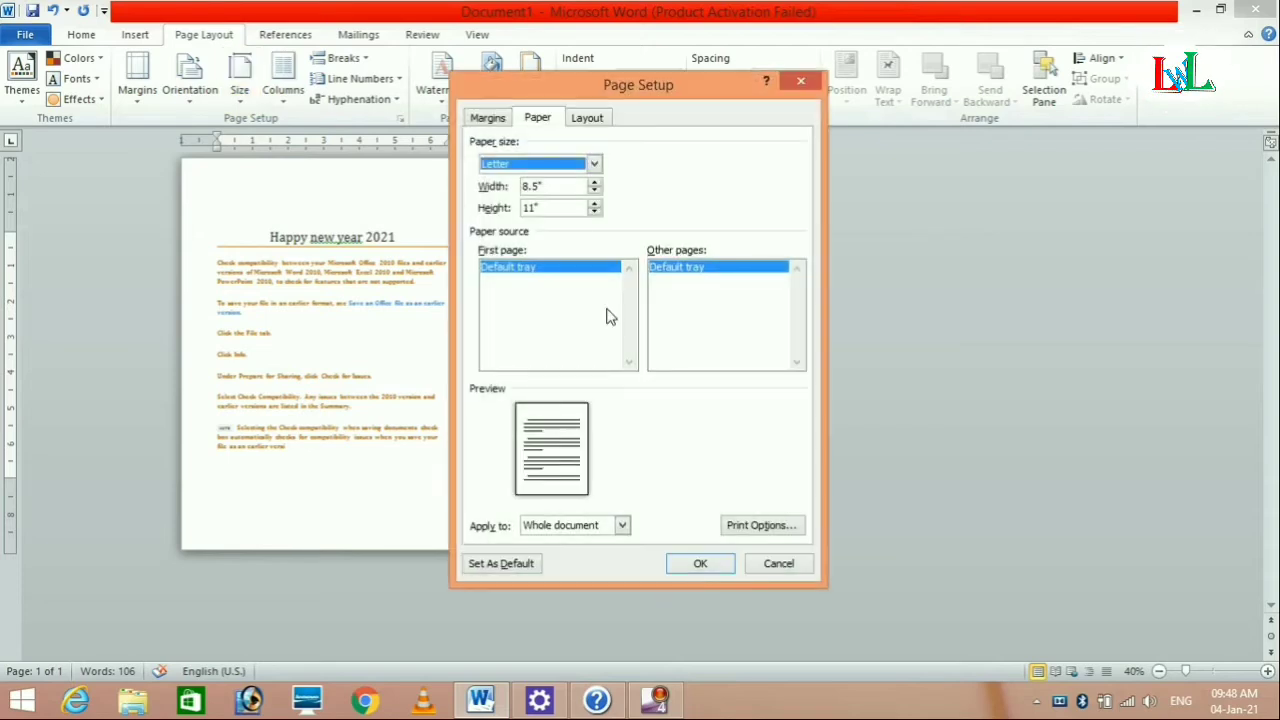
left_click(594, 164)
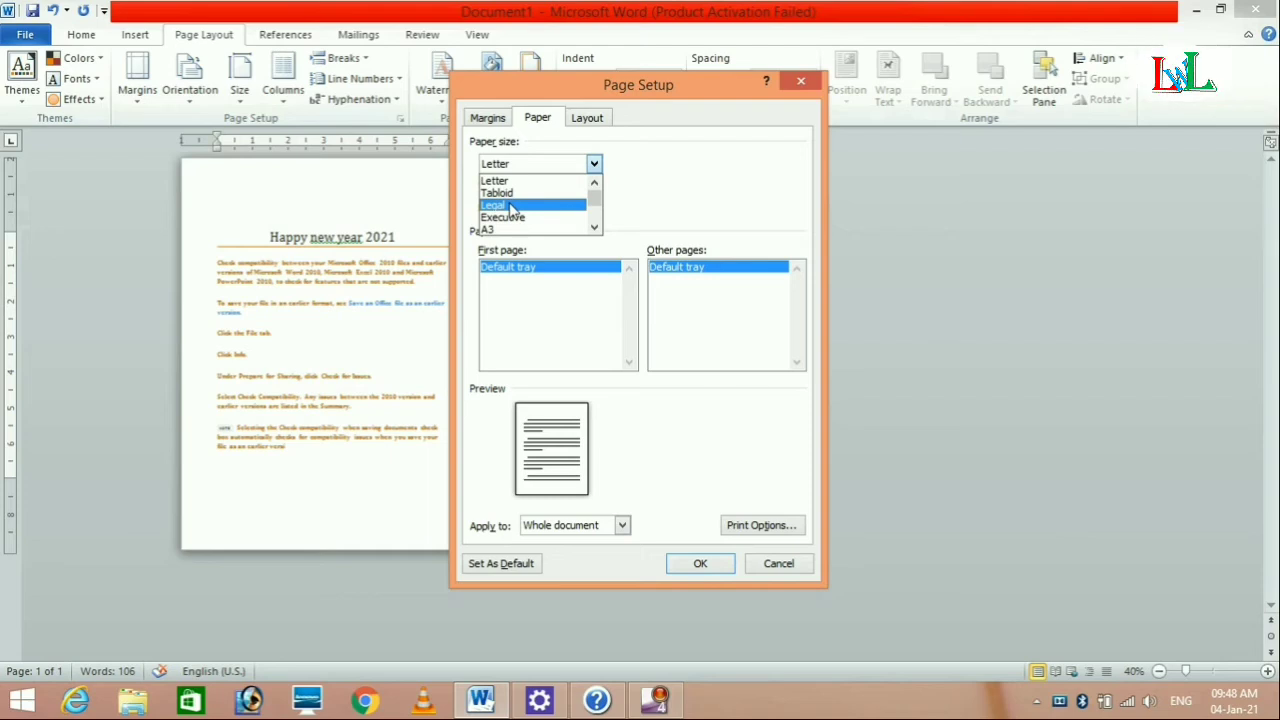
left_click(595, 228)
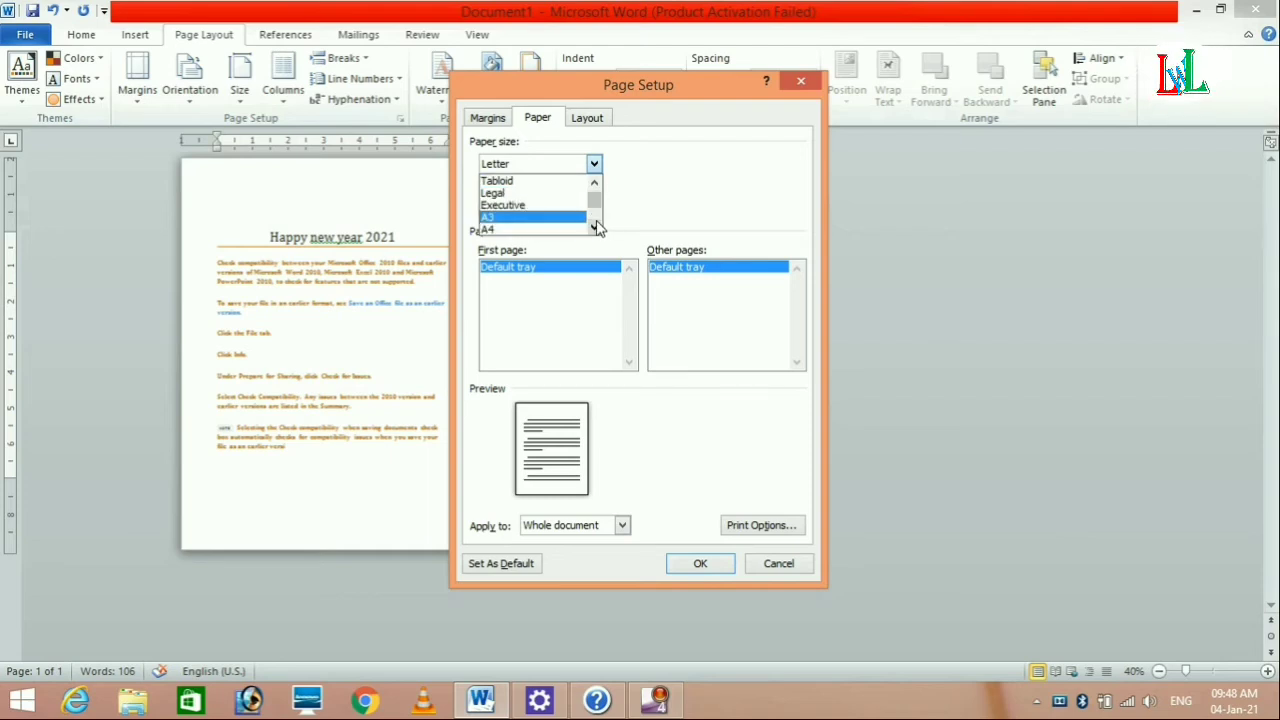
left_click(600, 162)
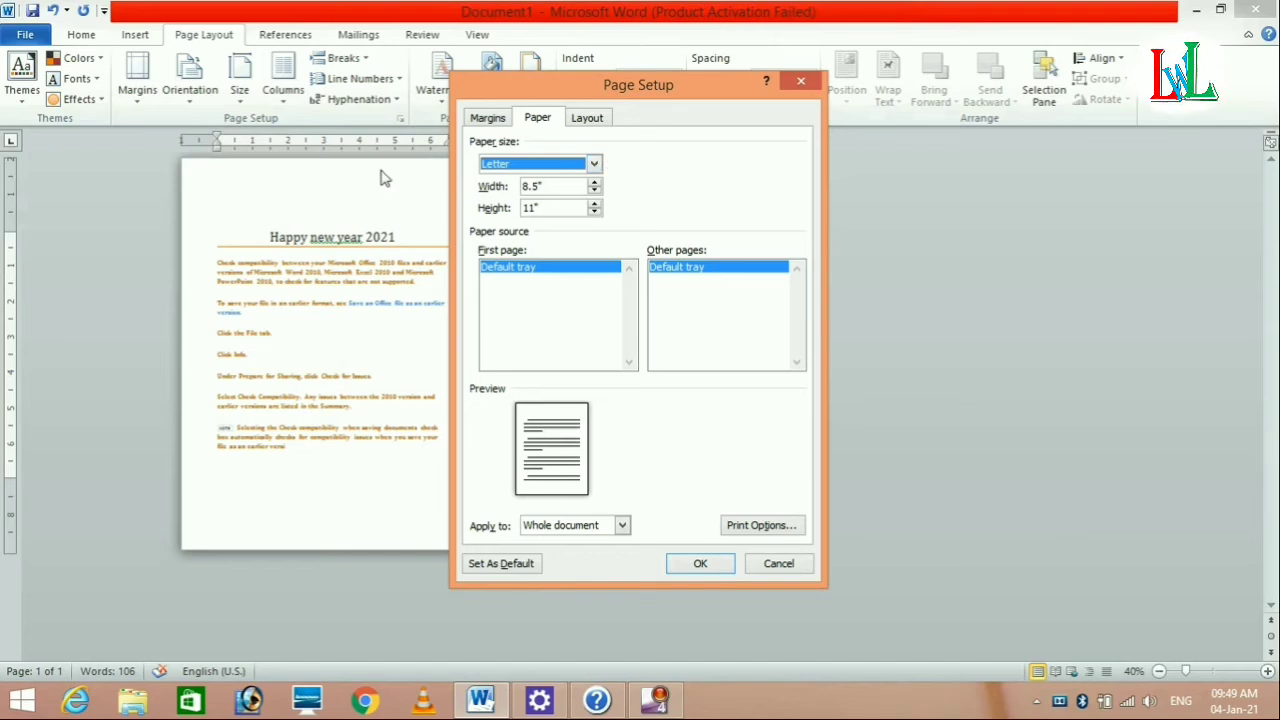
left_click(701, 564)
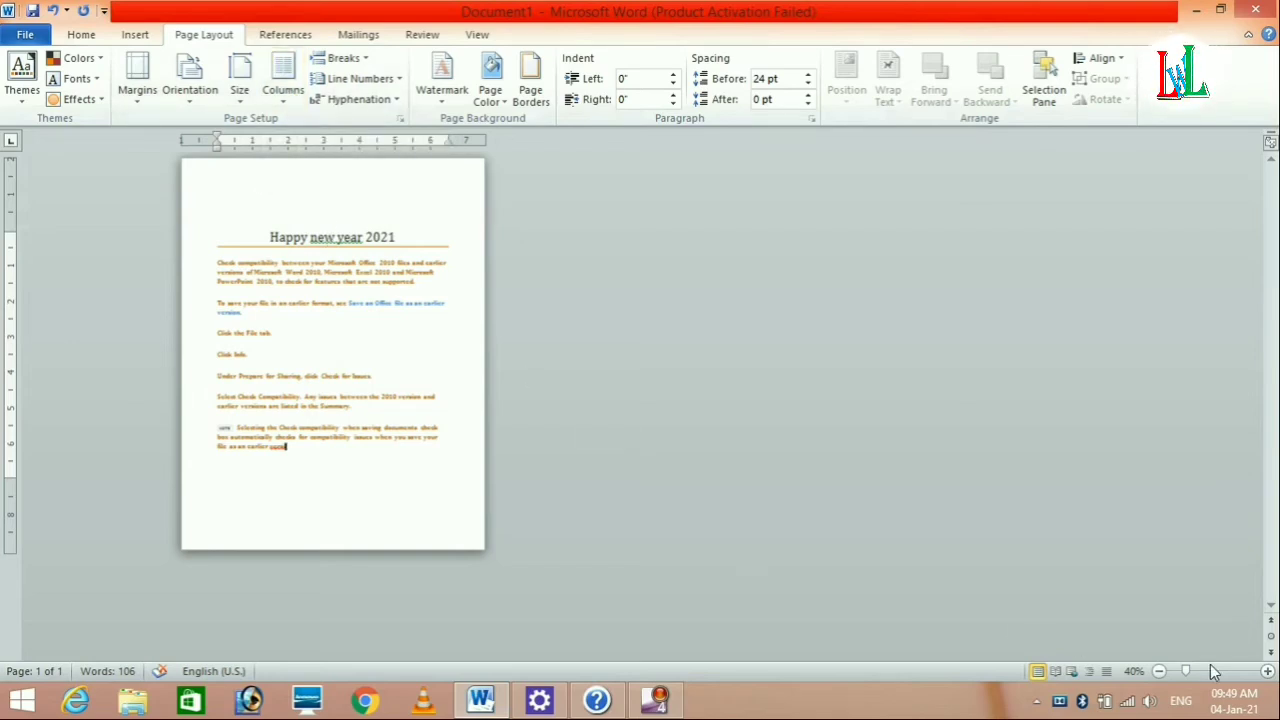
Lay the document text out in two columns and return it to a single column.
left_click(1268, 673)
left_click(1268, 673)
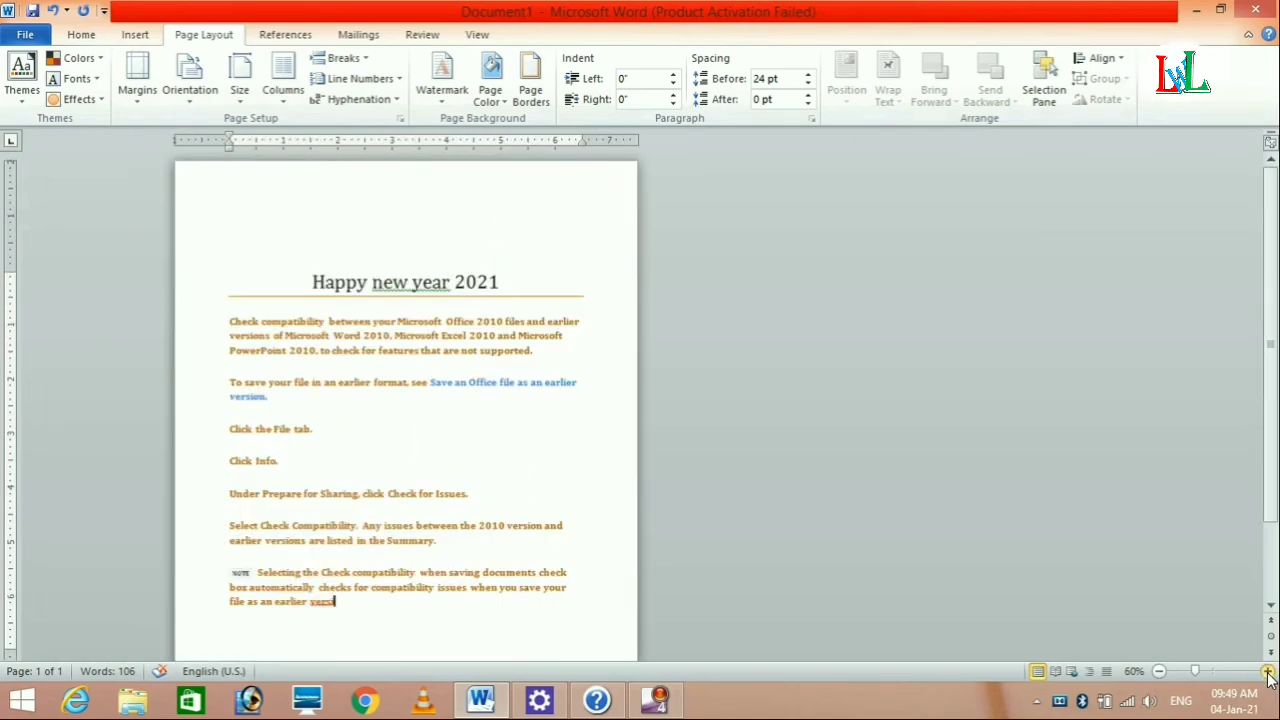
left_click(290, 105)
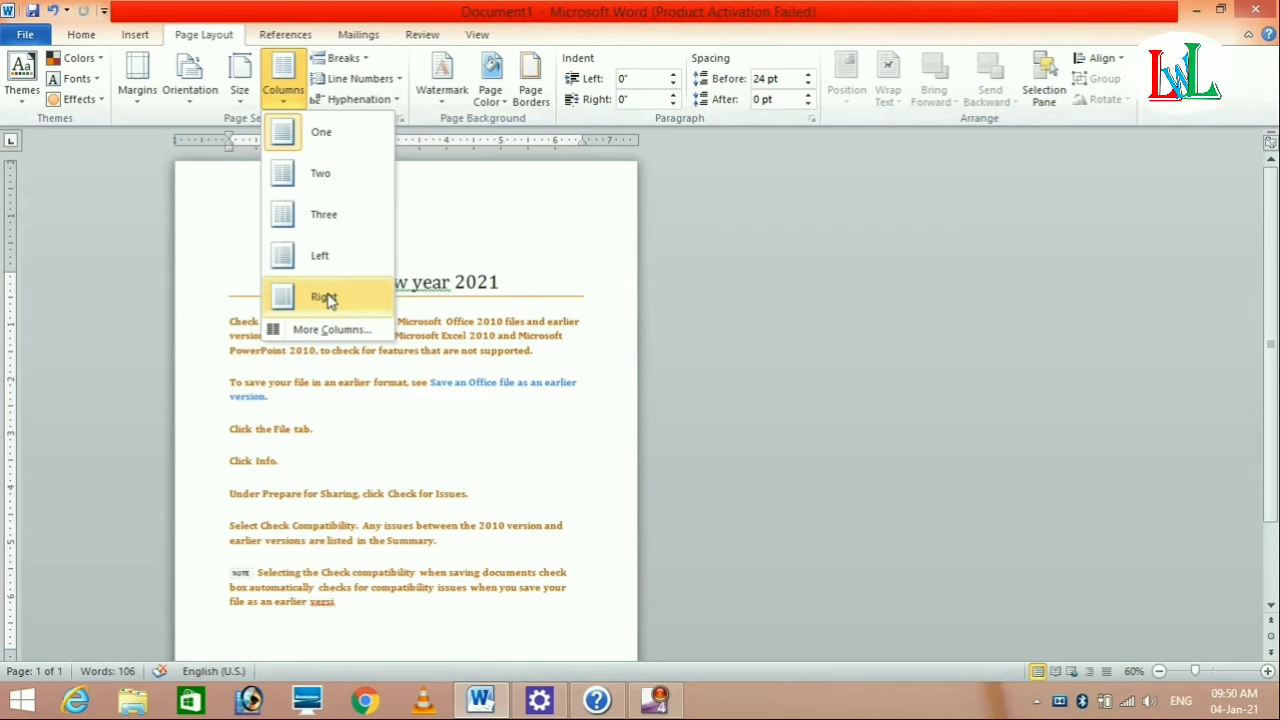
left_click(320, 176)
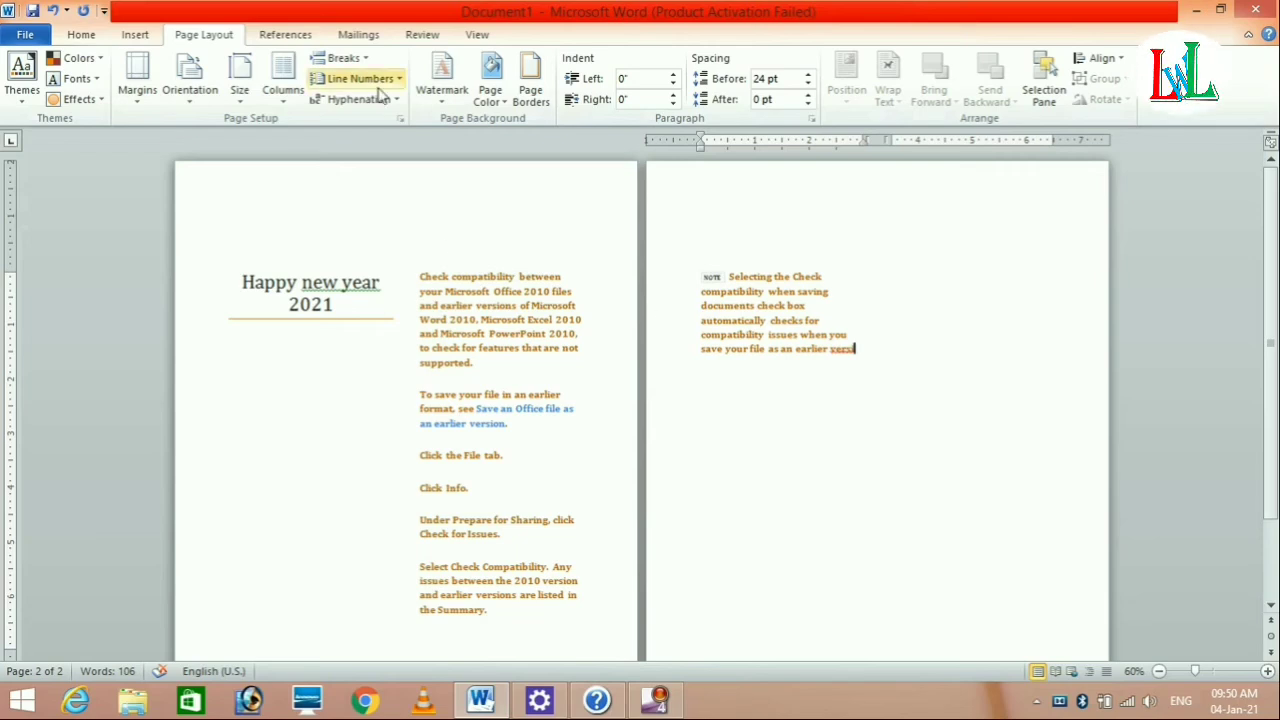
left_click(285, 87)
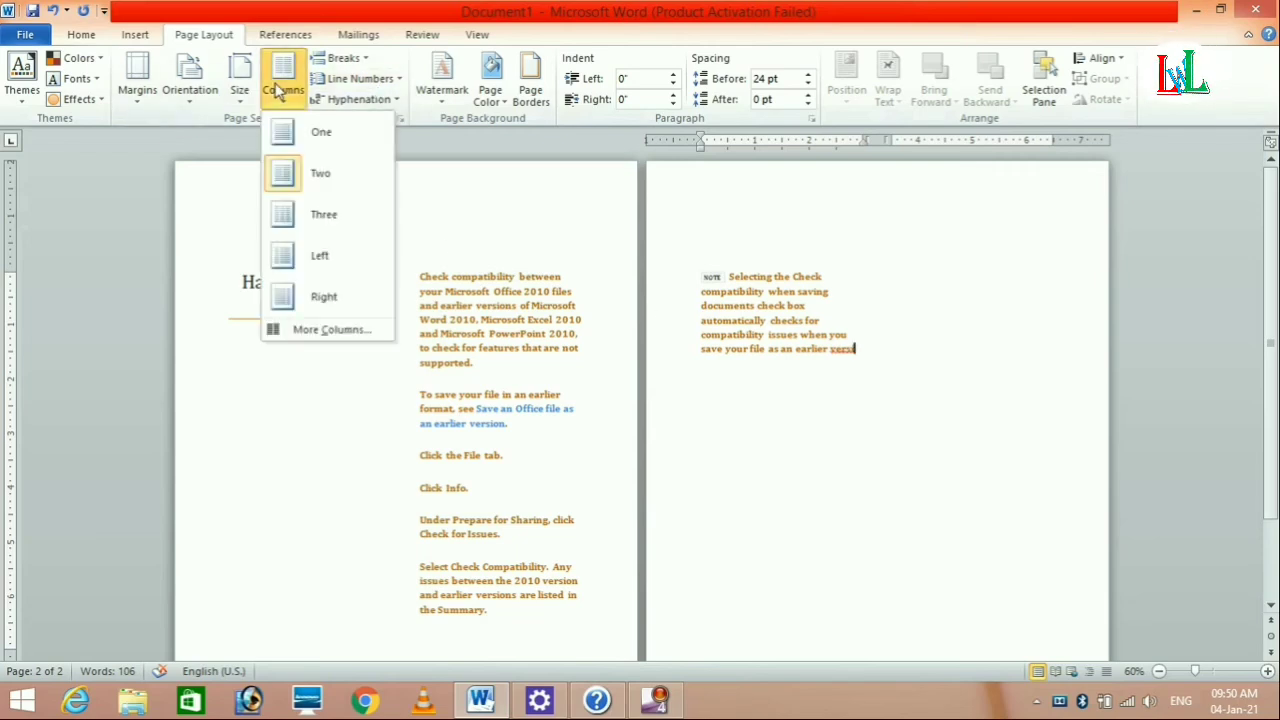
left_click(312, 134)
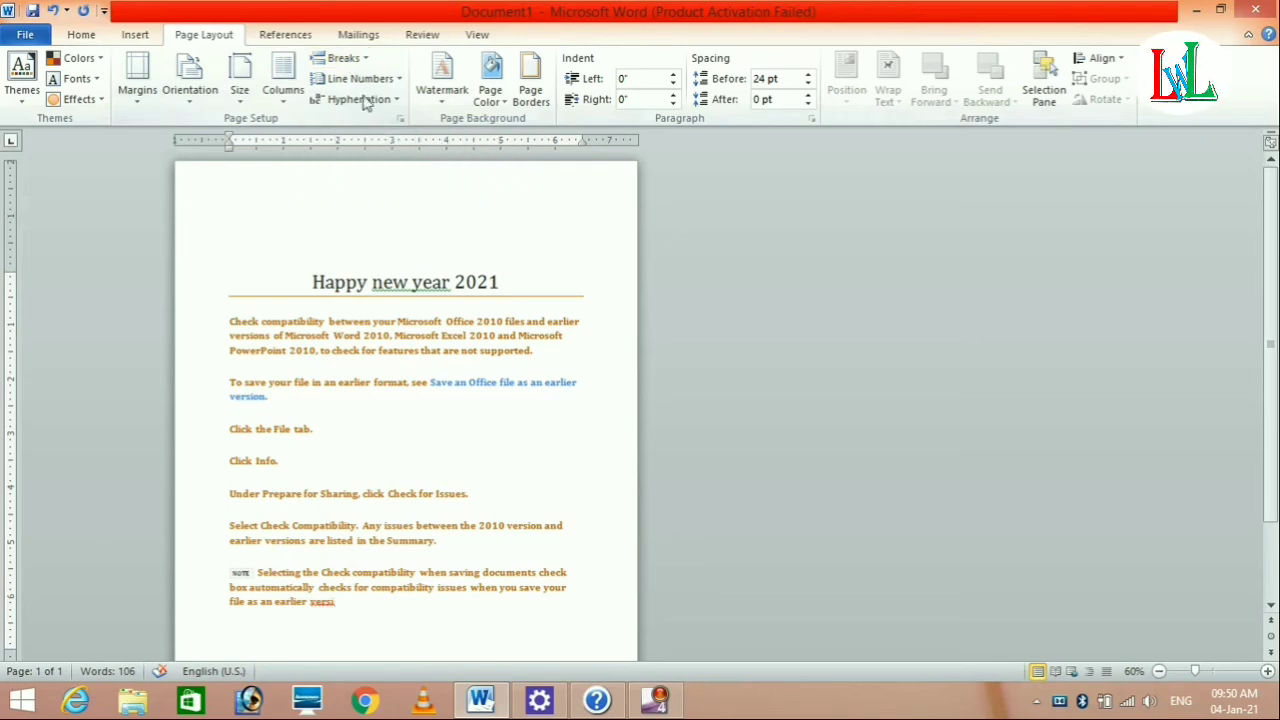
Insert a page break after the last line of text, followed by a Next Page section break.
left_click(342, 609)
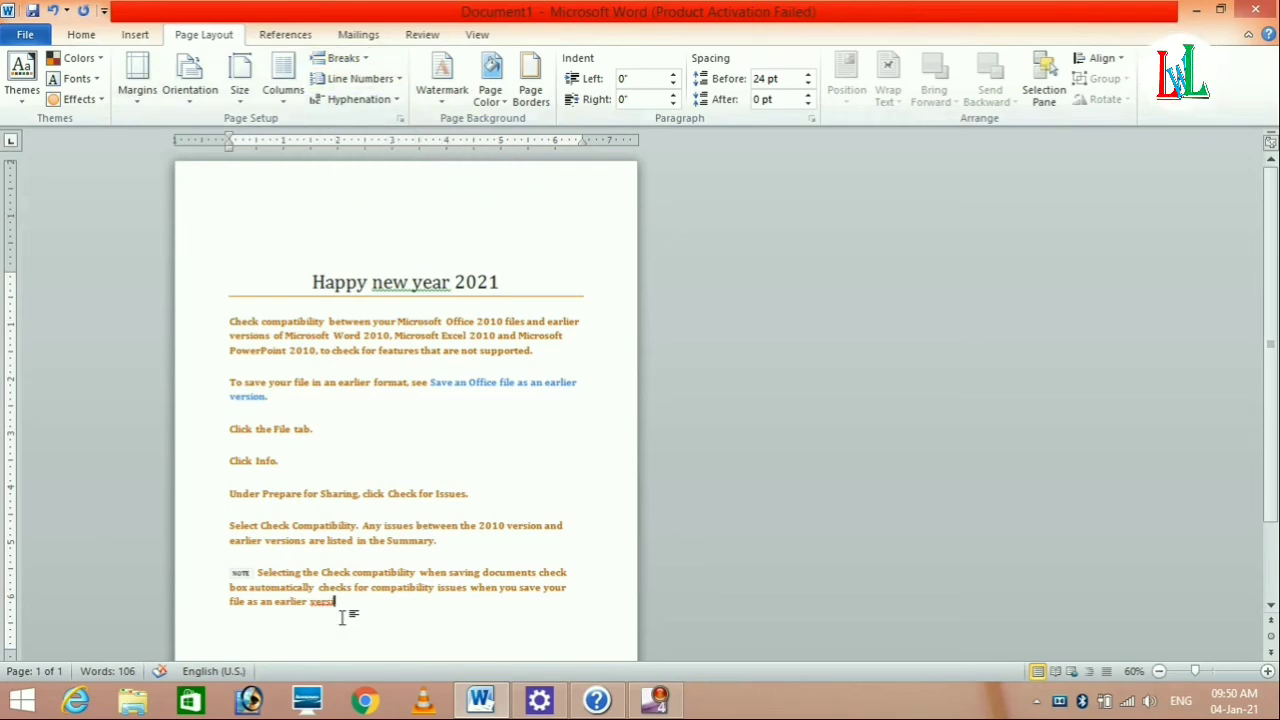
scroll(971, 466, "down", 2)
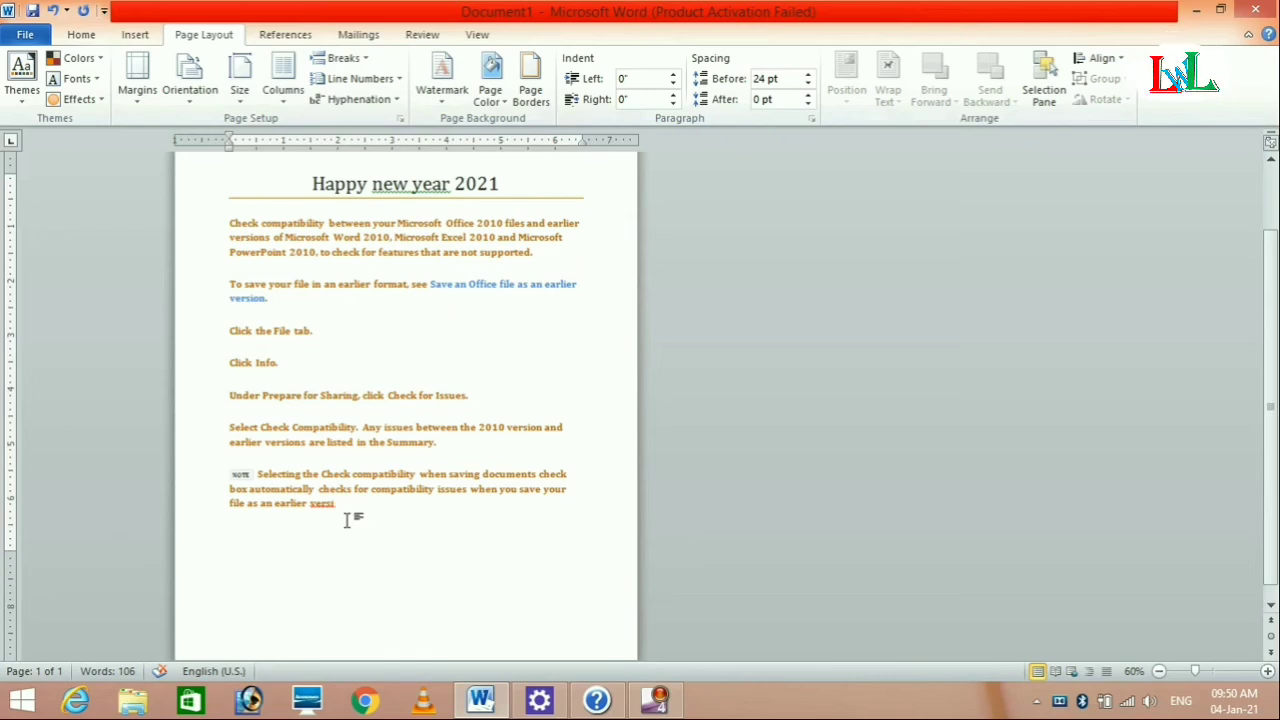
left_click(350, 62)
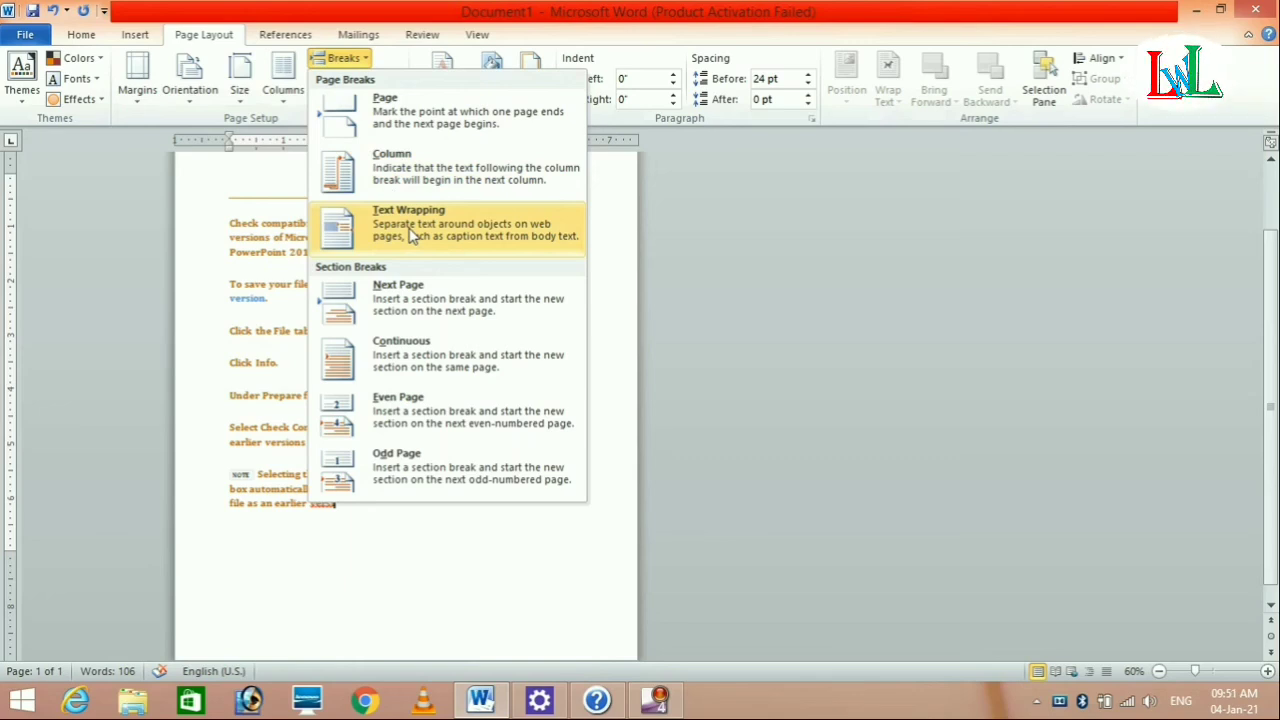
left_click(404, 115)
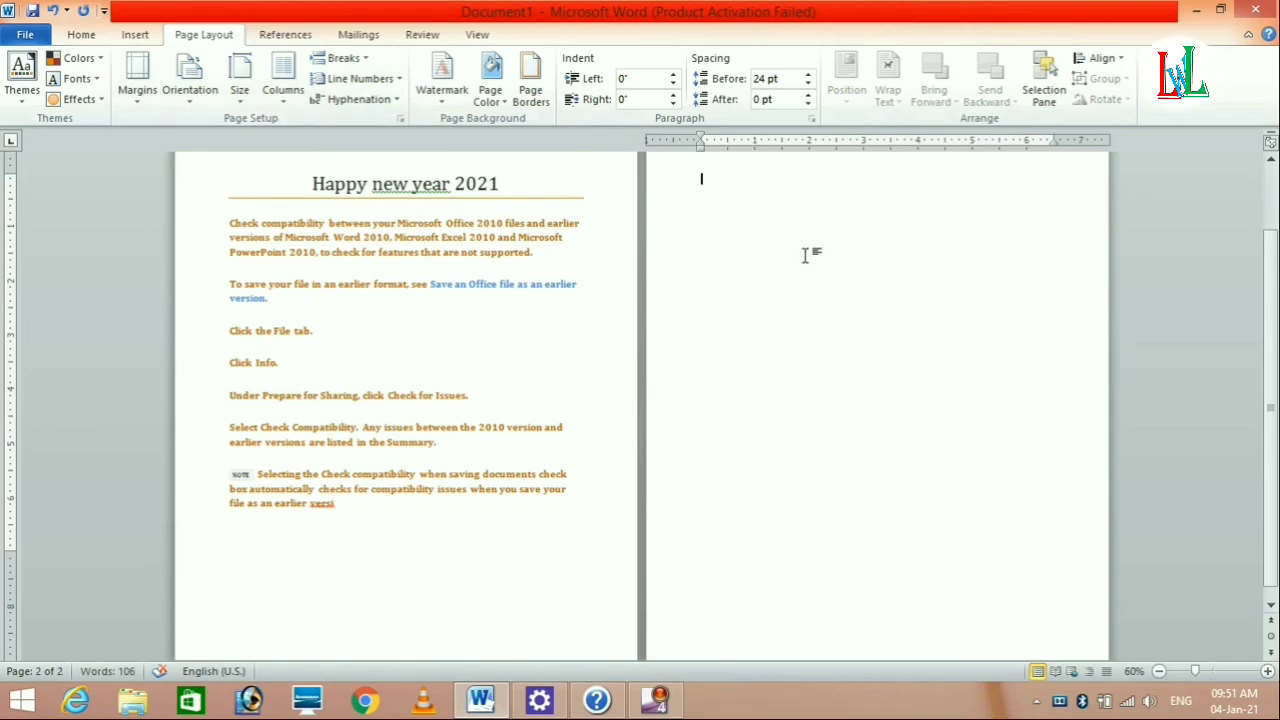
left_click(350, 60)
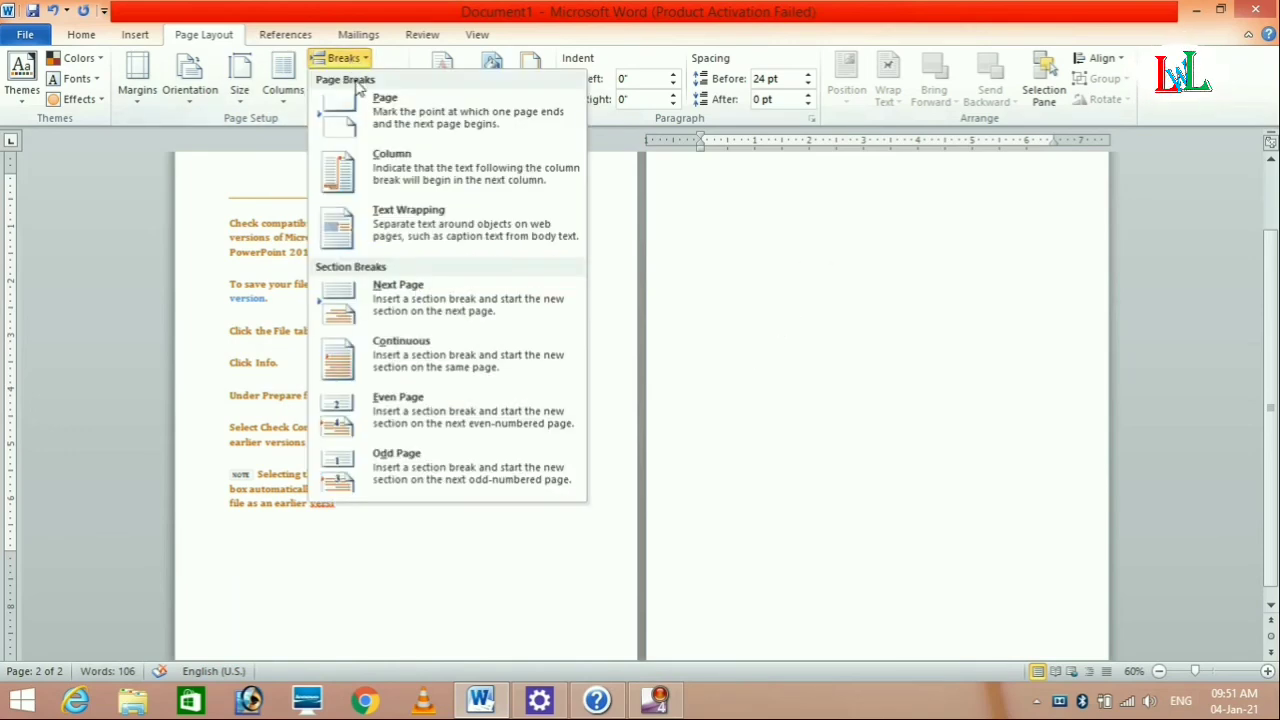
left_click(430, 313)
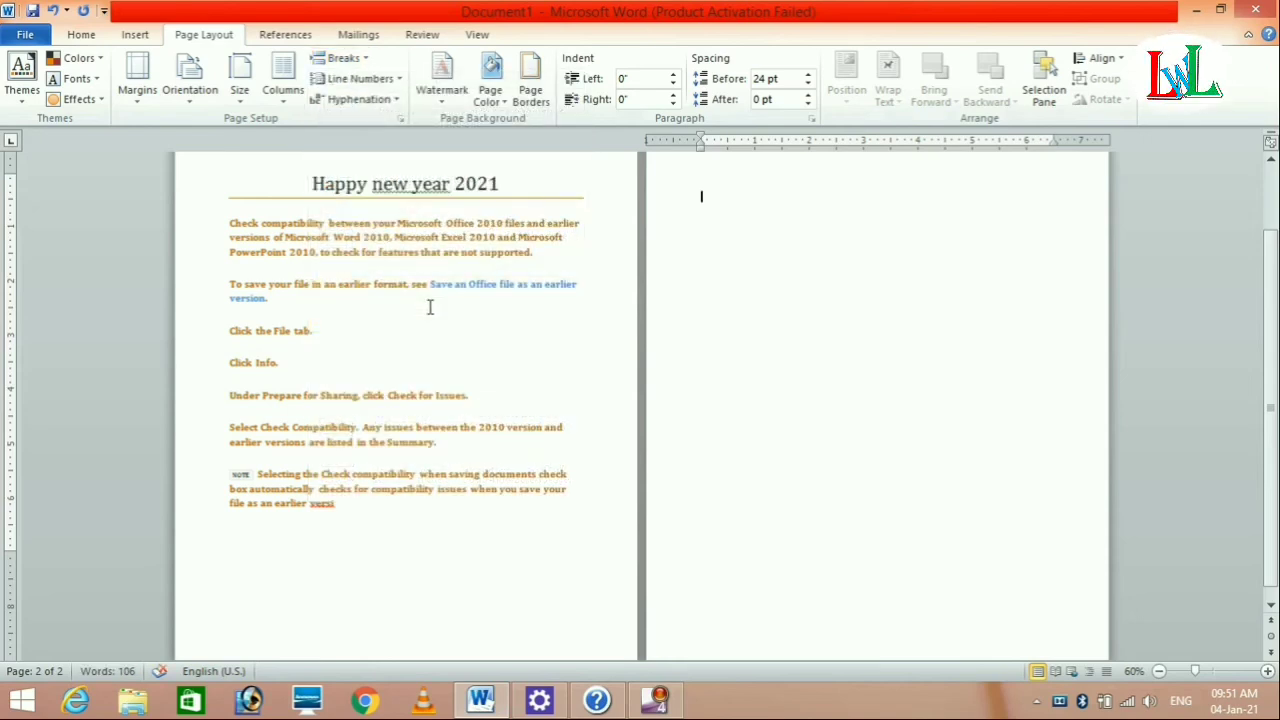
Place the cursor at the end of the first page's text and review the page and section break types.
left_click(358, 62)
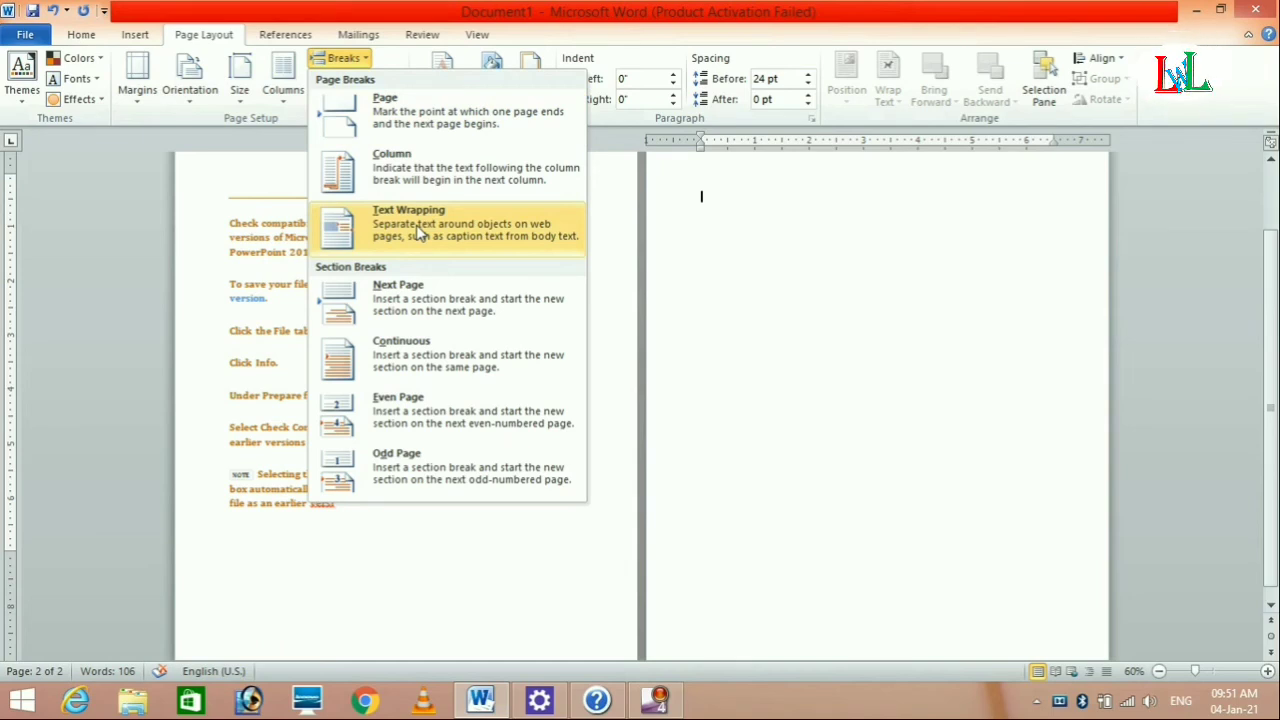
left_click(349, 535)
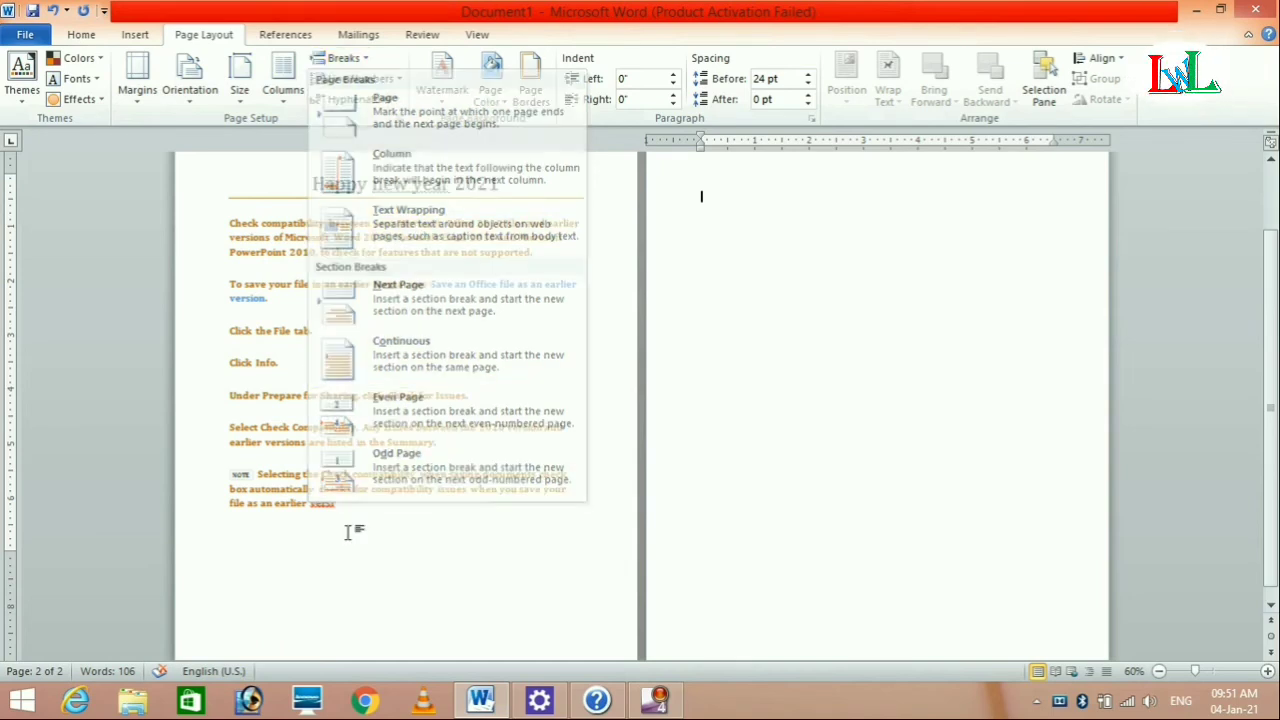
left_click(348, 505)
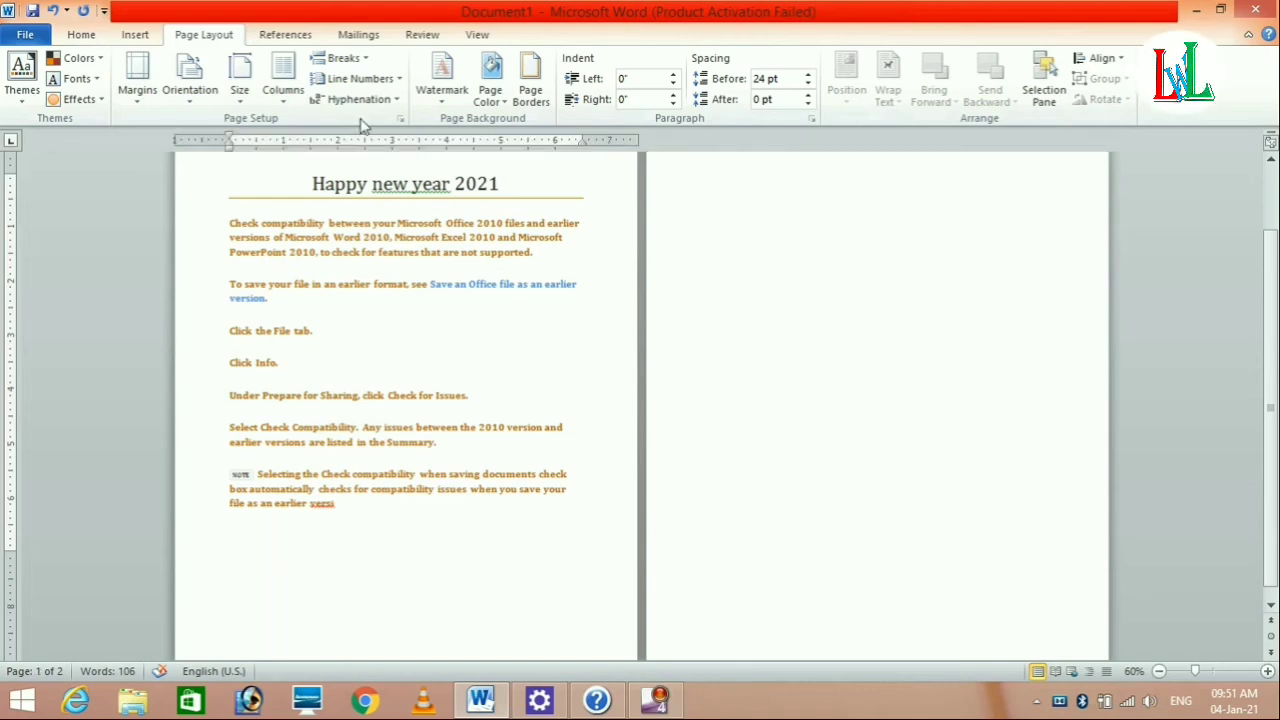
left_click(362, 60)
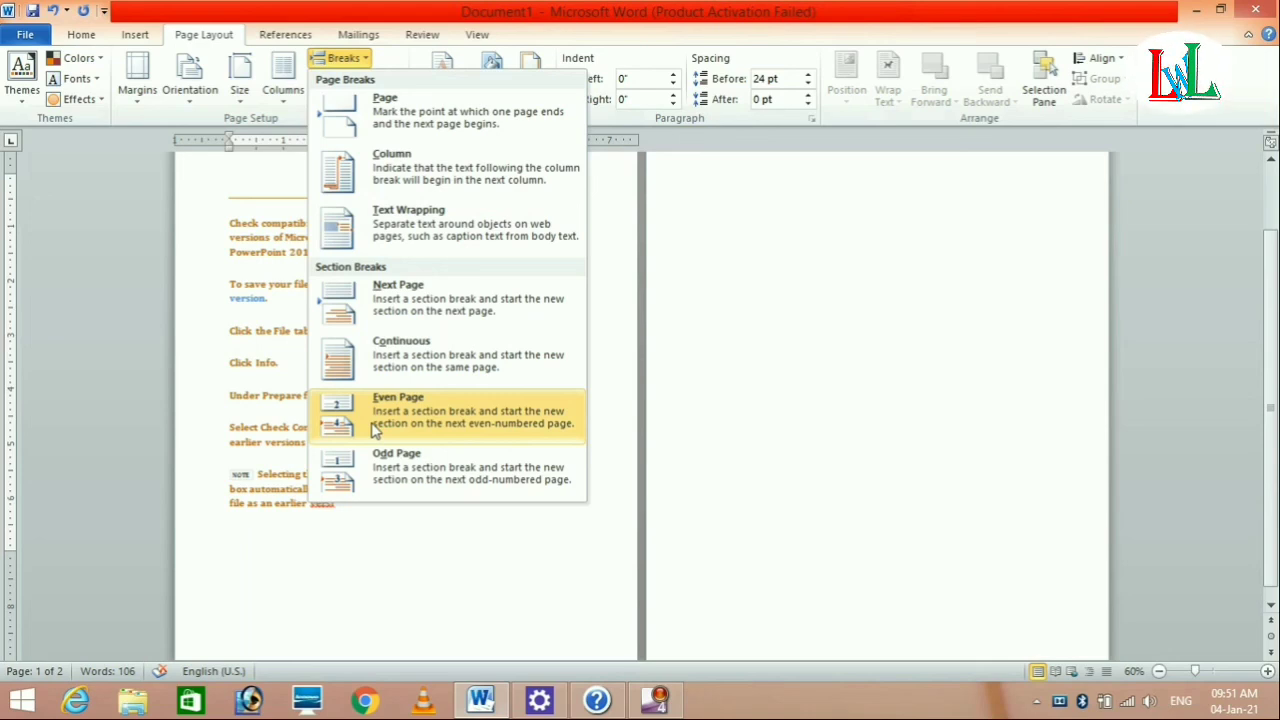
key("Escape")
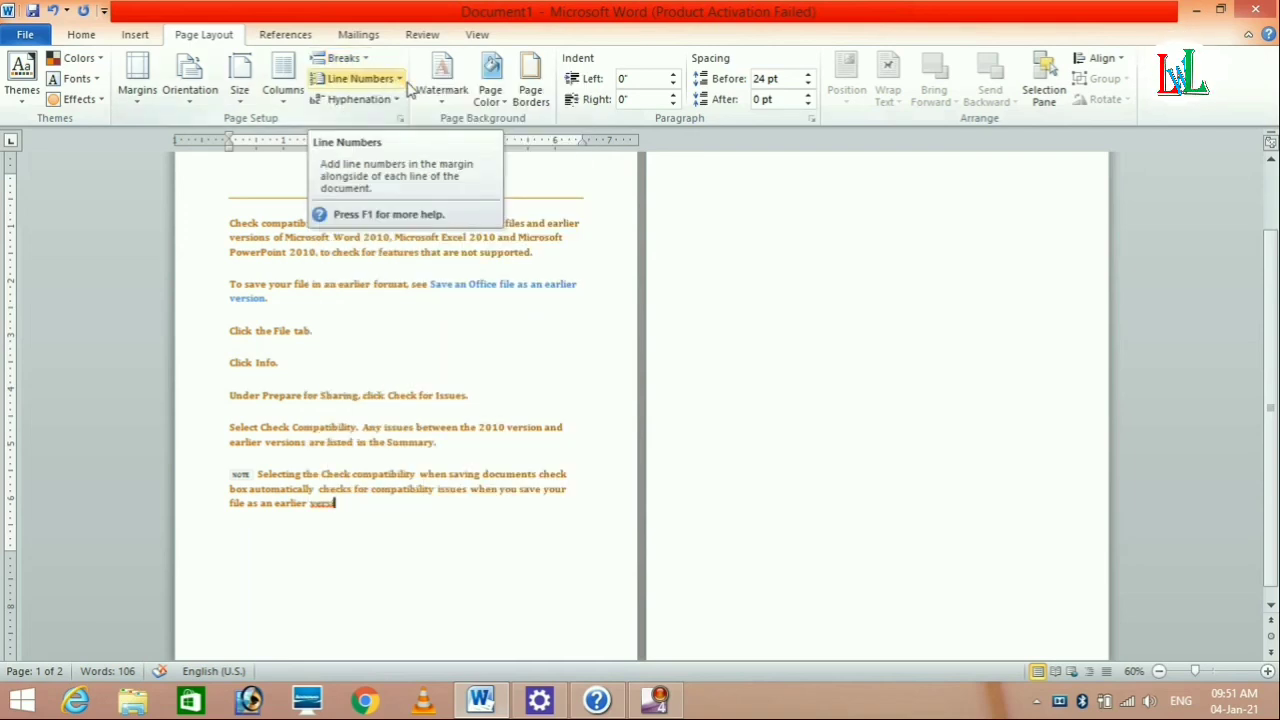
Add continuous line numbers alongside the document's text.
left_click(397, 88)
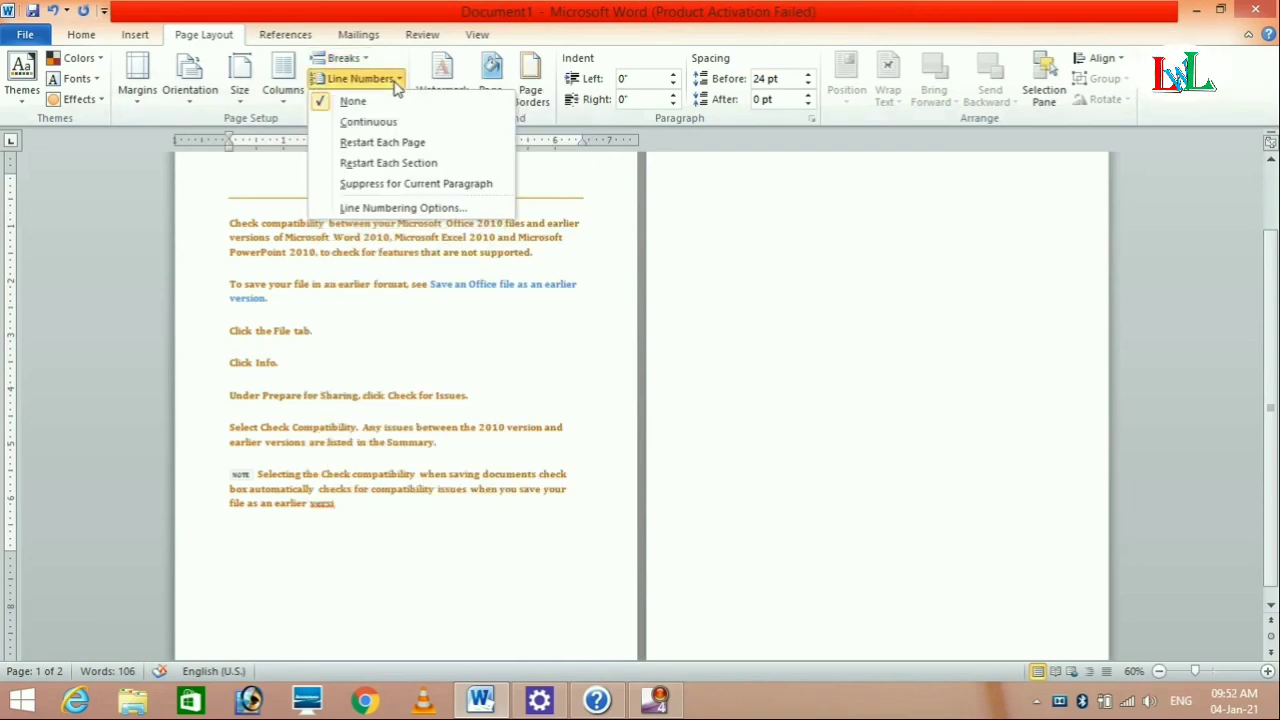
left_click(380, 124)
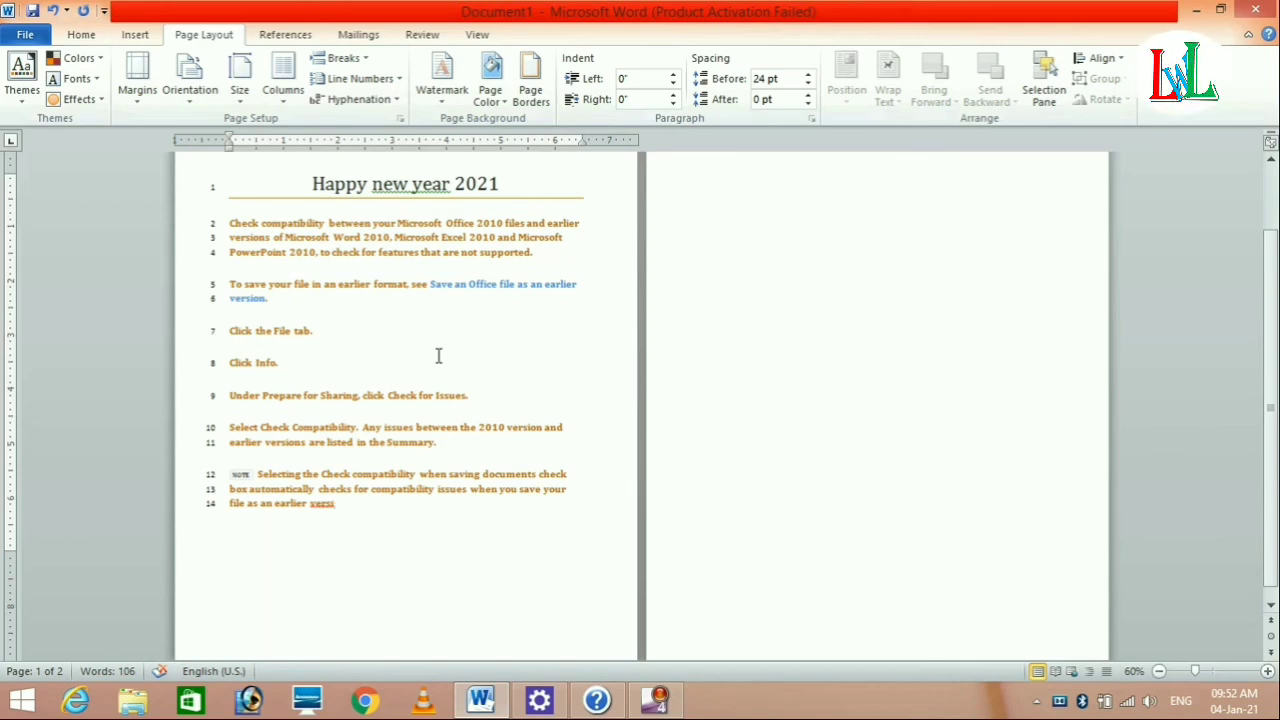
left_click(394, 80)
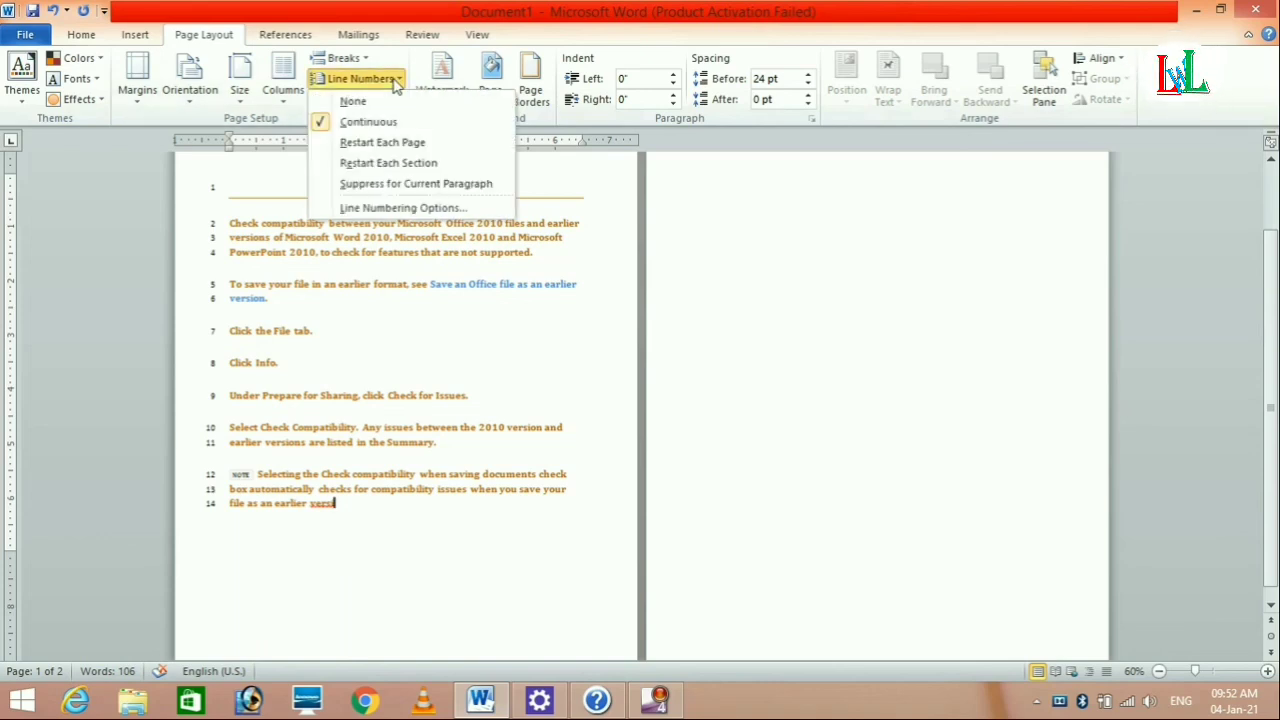
left_click(330, 124)
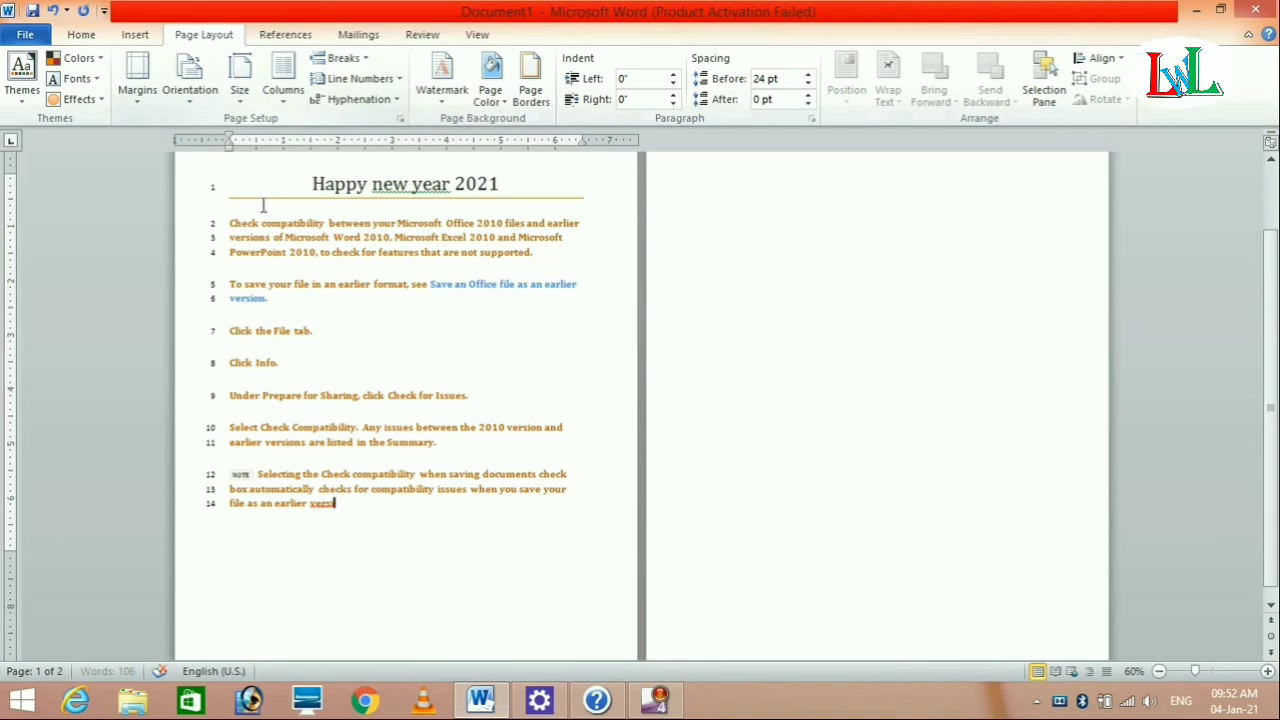